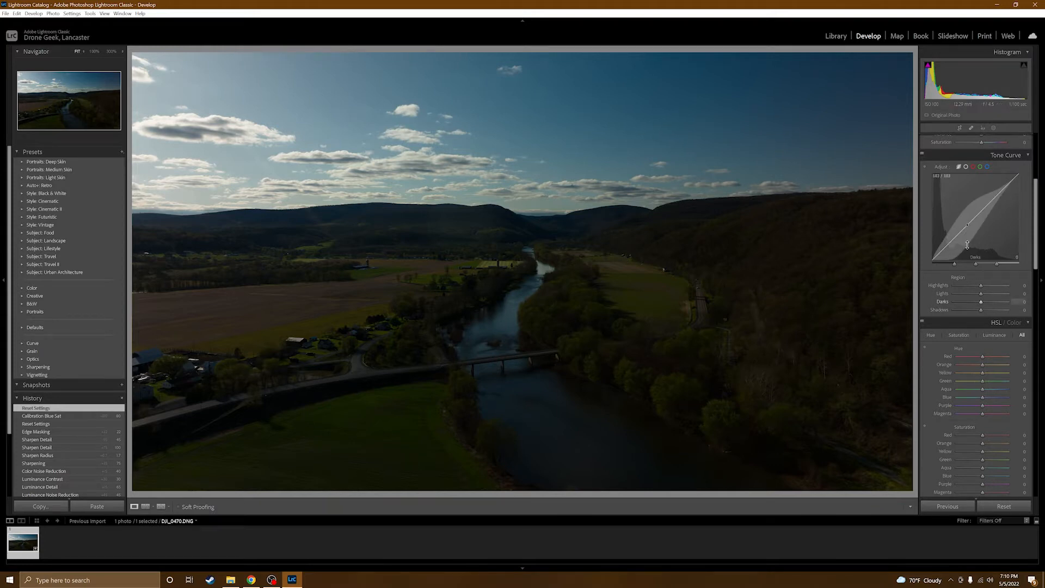
- Set the Blue Primary saturation to +80 in the Calibration settings
scroll(966, 243, up, 3)
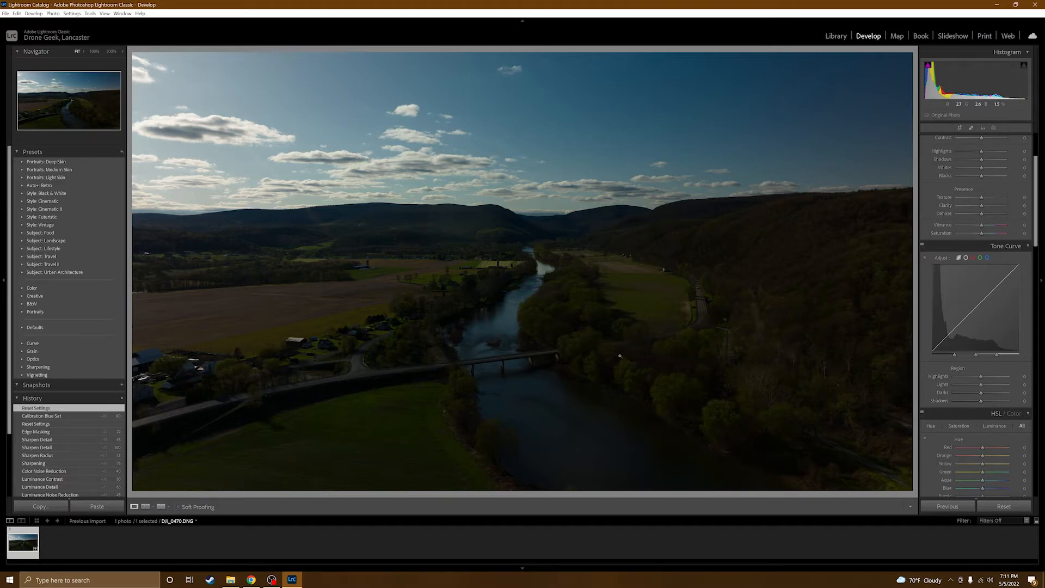
scroll(962, 302, down, 10)
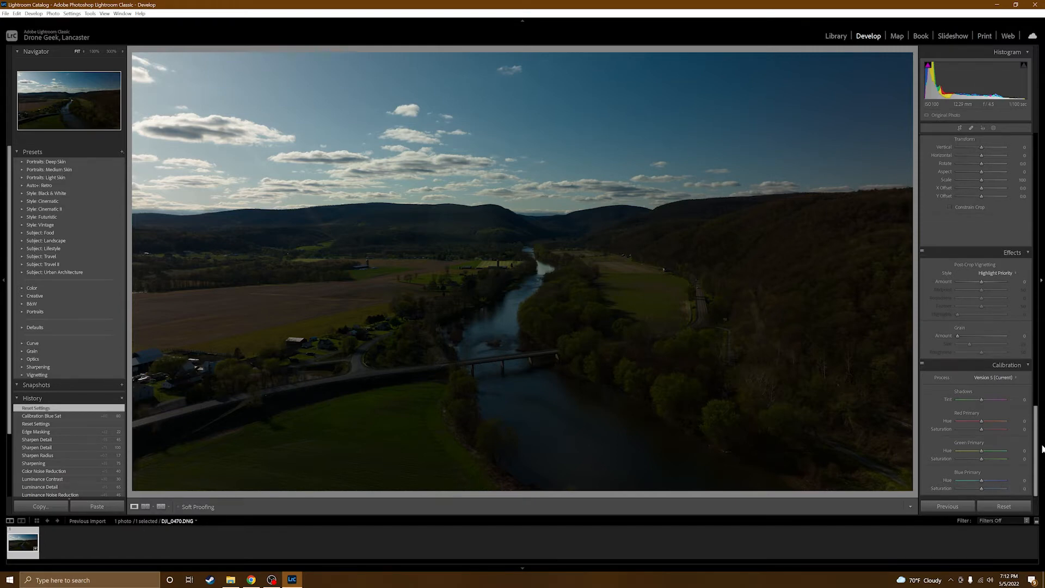
click(1015, 488)
text(80)
key(Return)
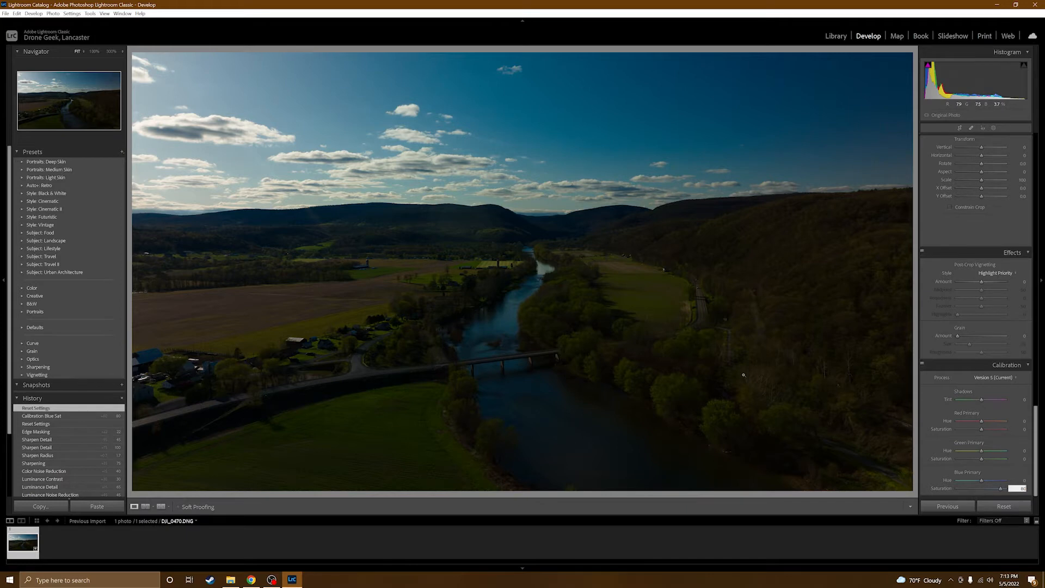
key(Return)
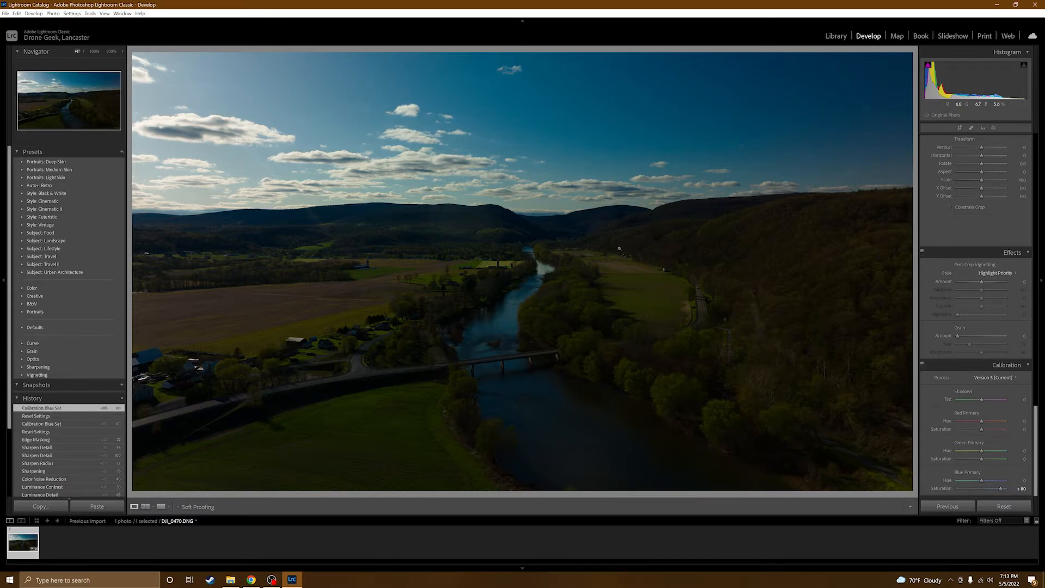
- Zoom in on the bridge and set the Luminance noise reduction to 50
scroll(966, 292, up, 5)
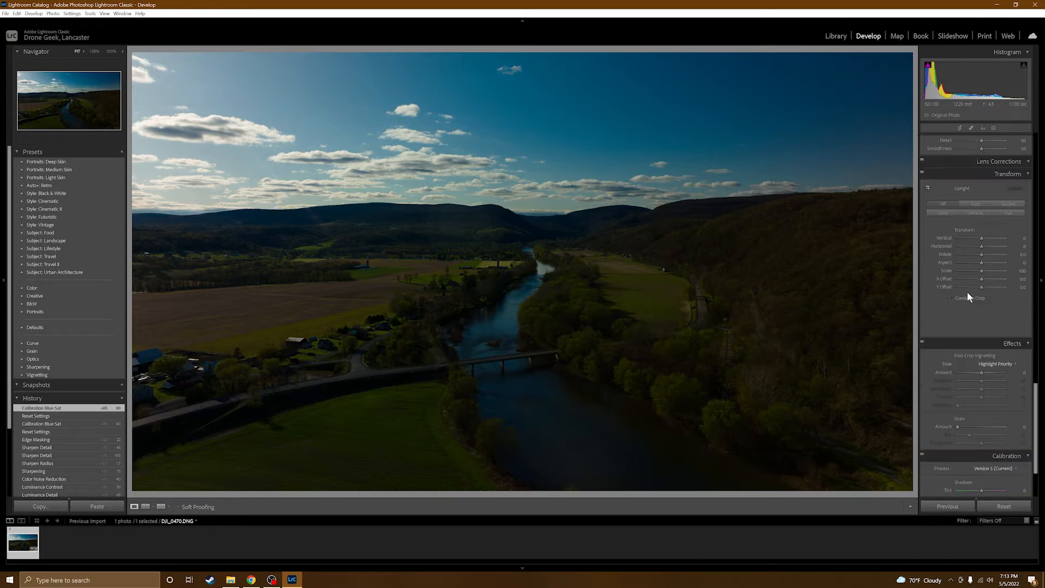
scroll(962, 296, up, 3)
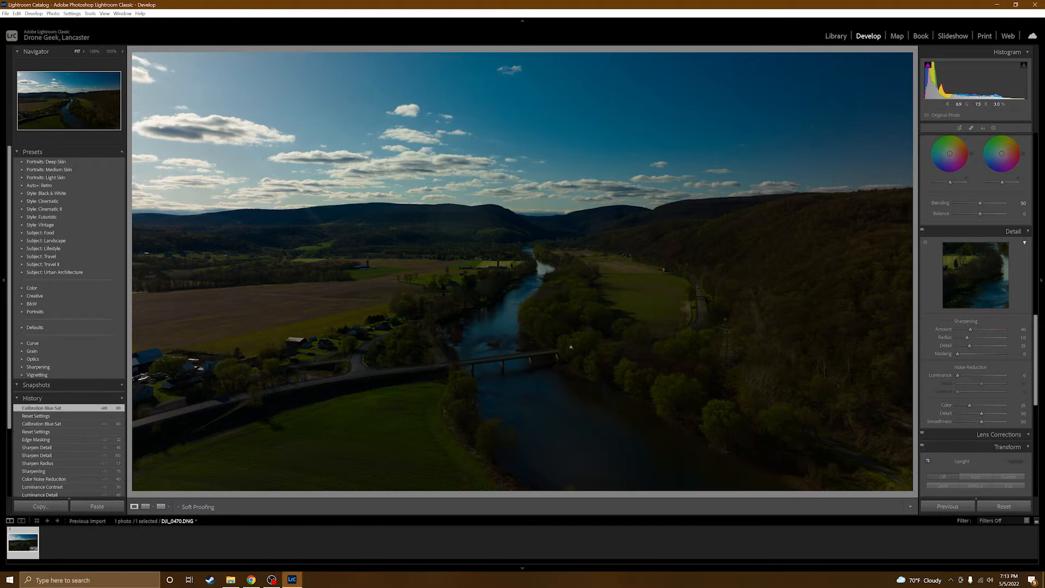
click(510, 359)
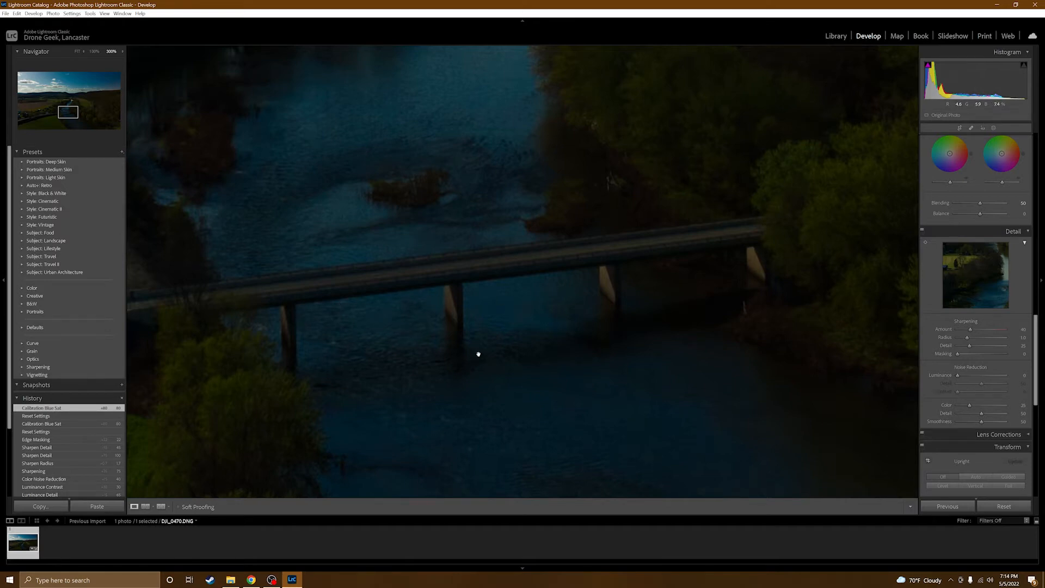
mouse_move(612, 281)
mouse_down()
mouse_move(602, 345)
mouse_move(621, 274)
mouse_up()
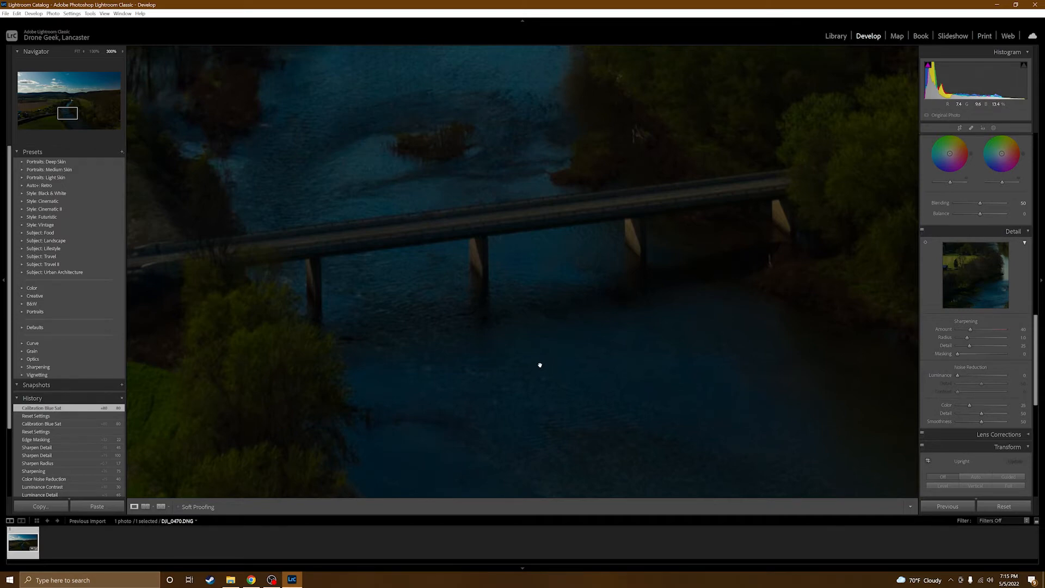
key(alt)
alt+click(956, 375)
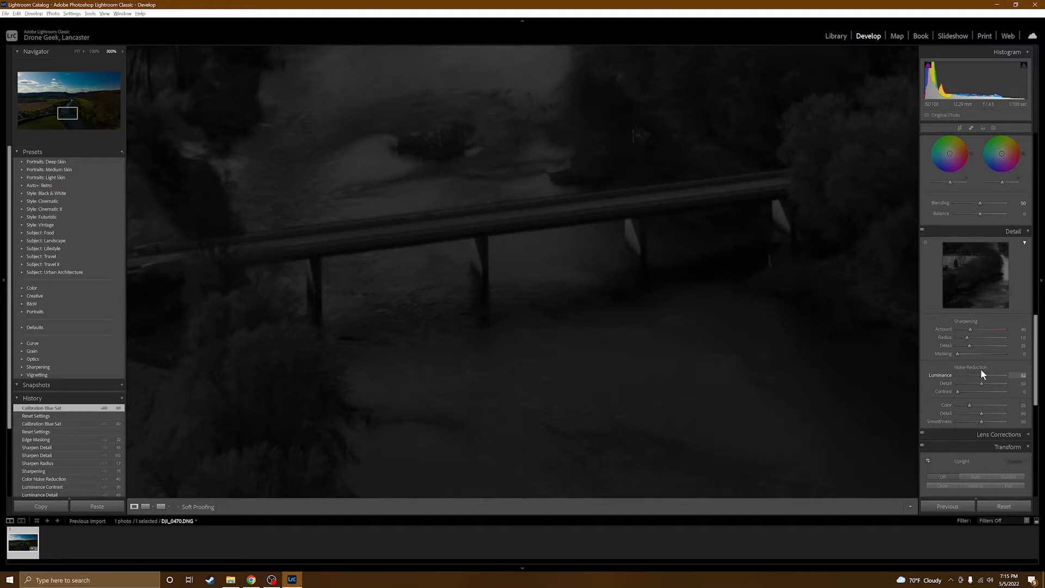
drag(980, 370, 979, 369)
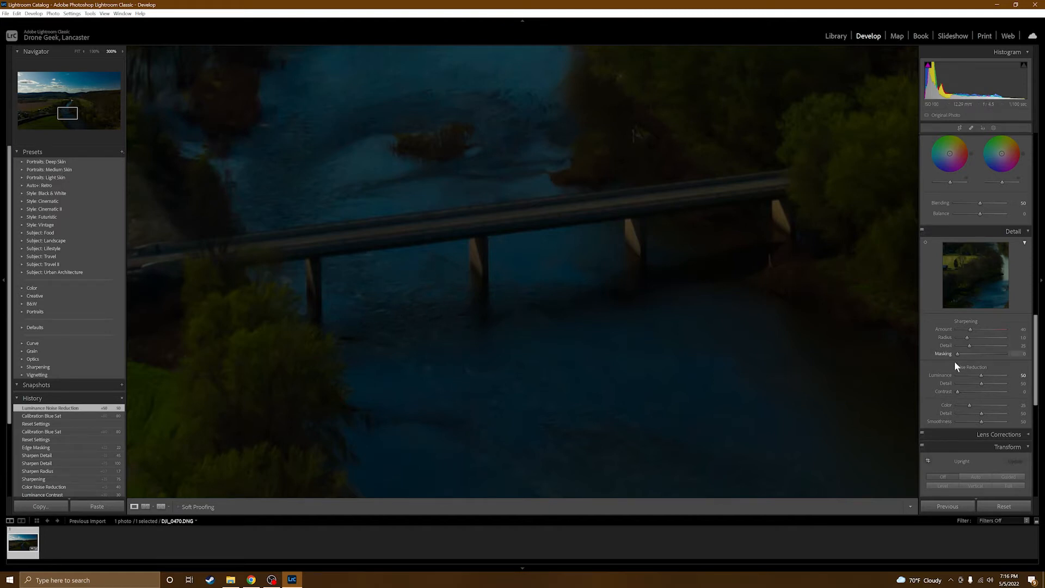
- Raise the luminance Detail of the noise reduction to 70
key(alt)
drag(982, 385, 984, 384)
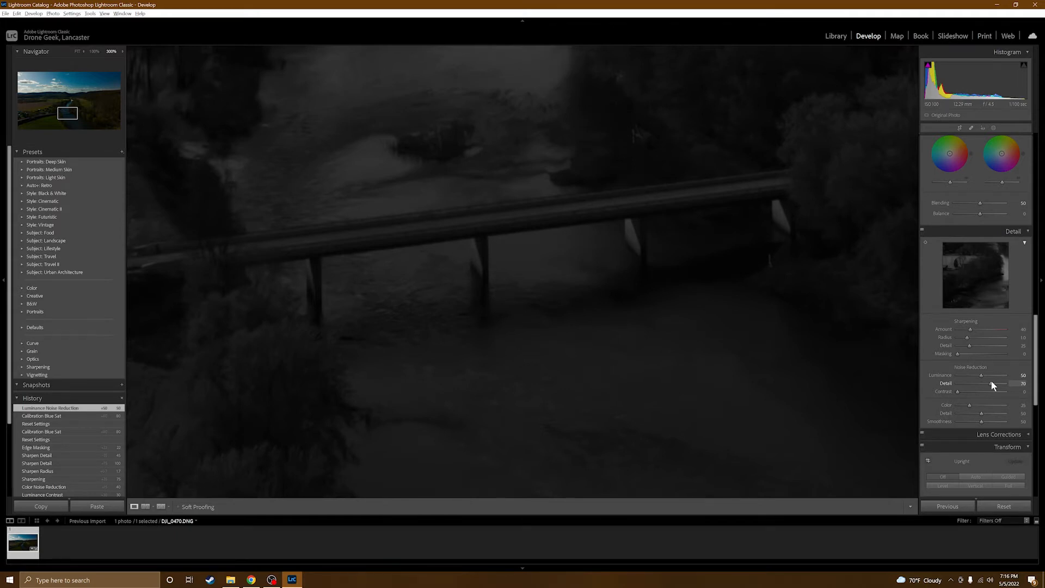
drag(990, 384, 990, 383)
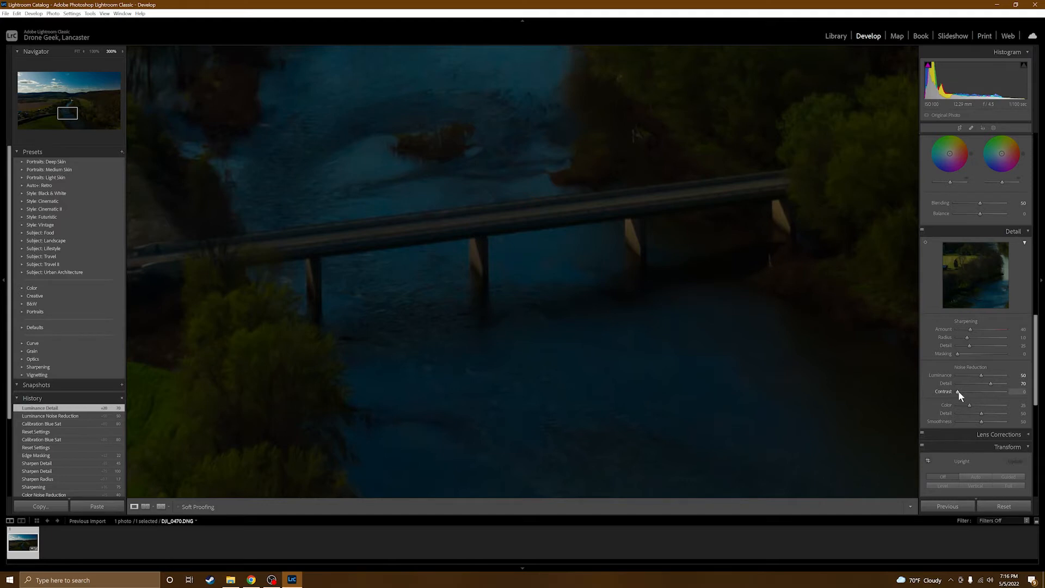
- Set the luminance noise reduction's Contrast to 30 and the Color noise reduction to 40
drag(957, 390, 962, 390)
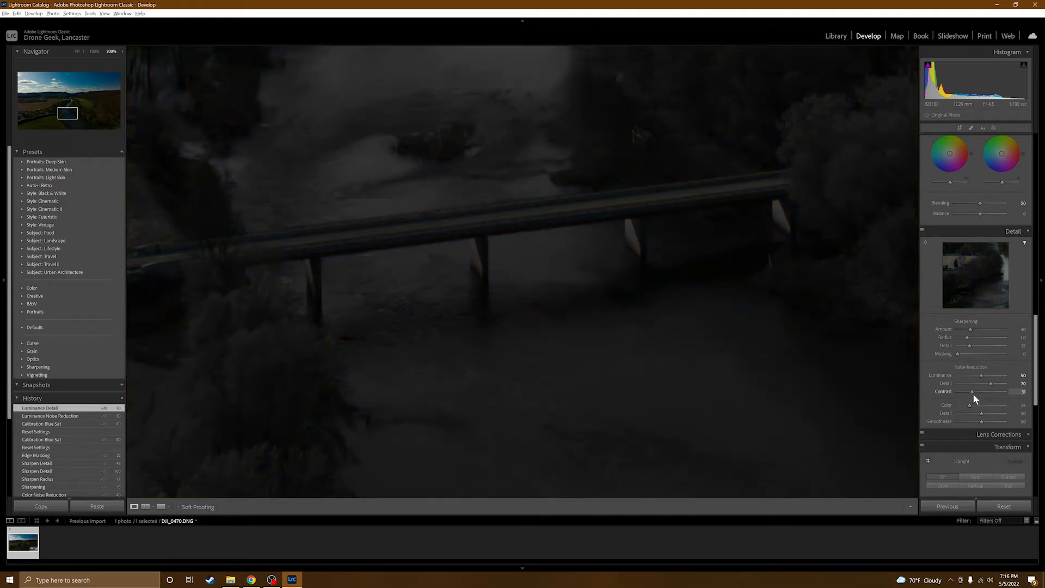
drag(972, 393, 972, 393)
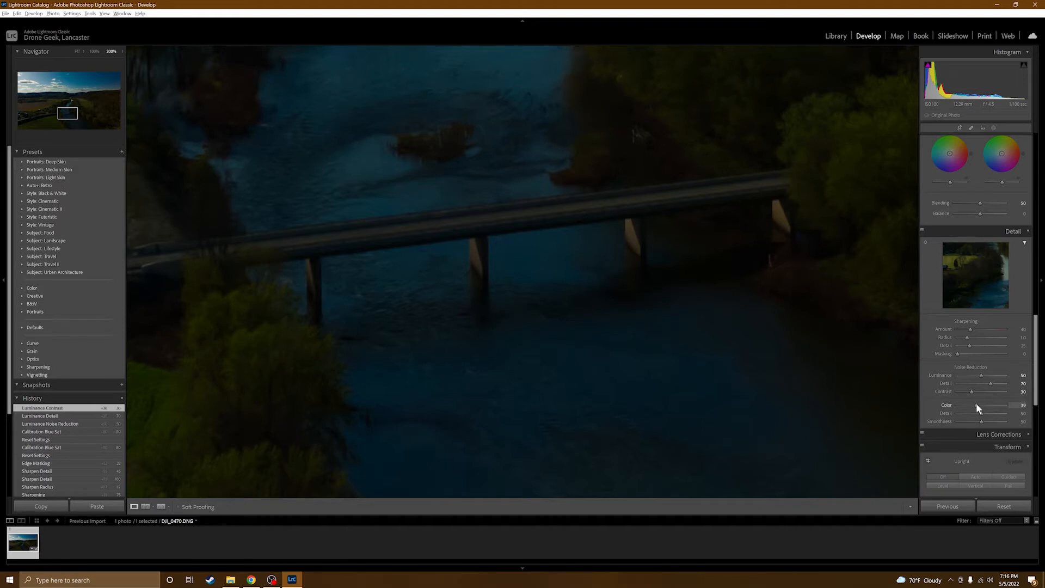
drag(975, 402, 975, 403)
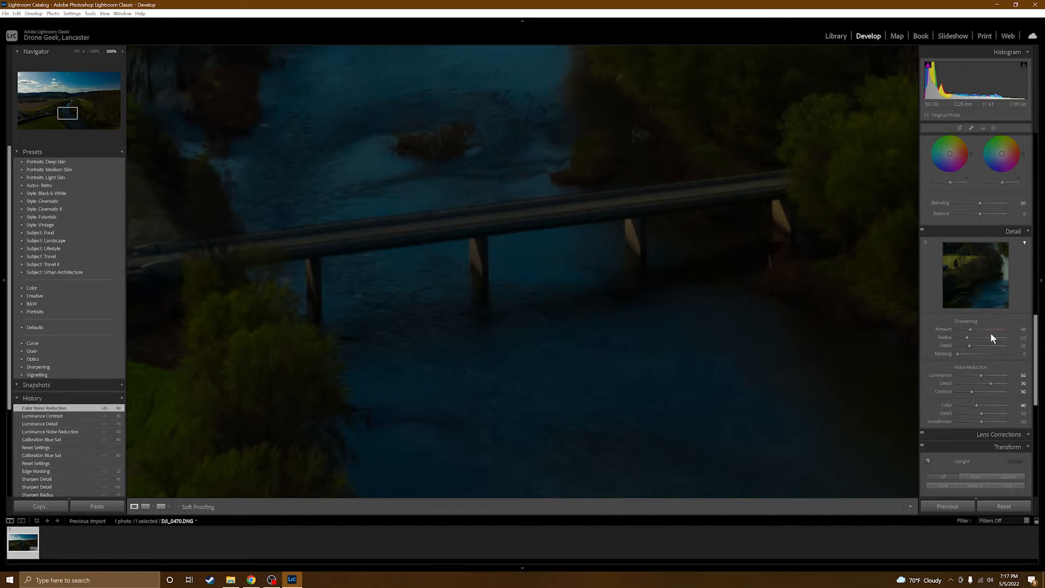
- Set the Sharpening Amount to 65 and its Radius to 1.7, checking the grayscale previews
alt+click(969, 330)
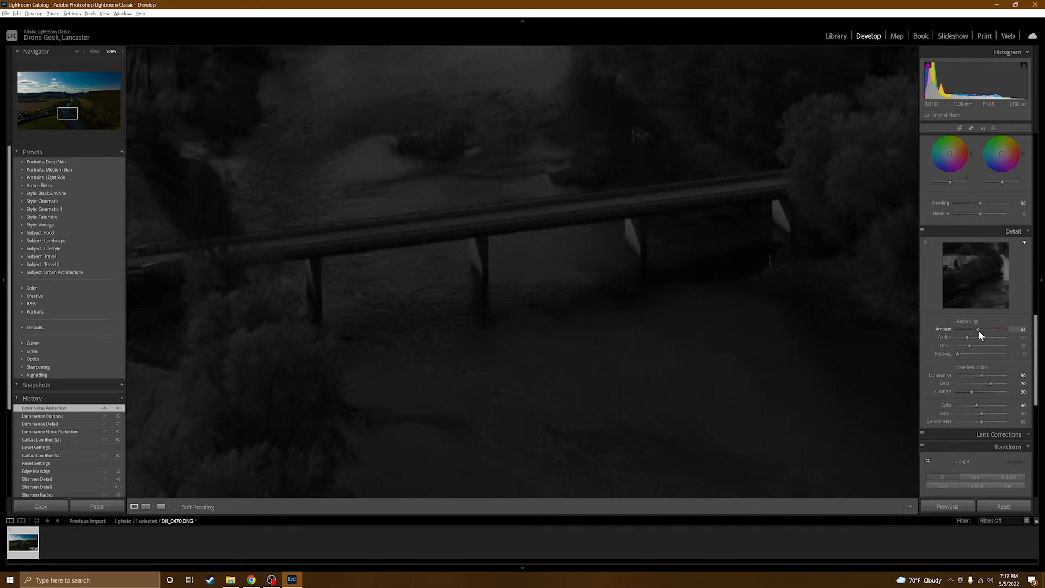
drag(978, 329, 979, 330)
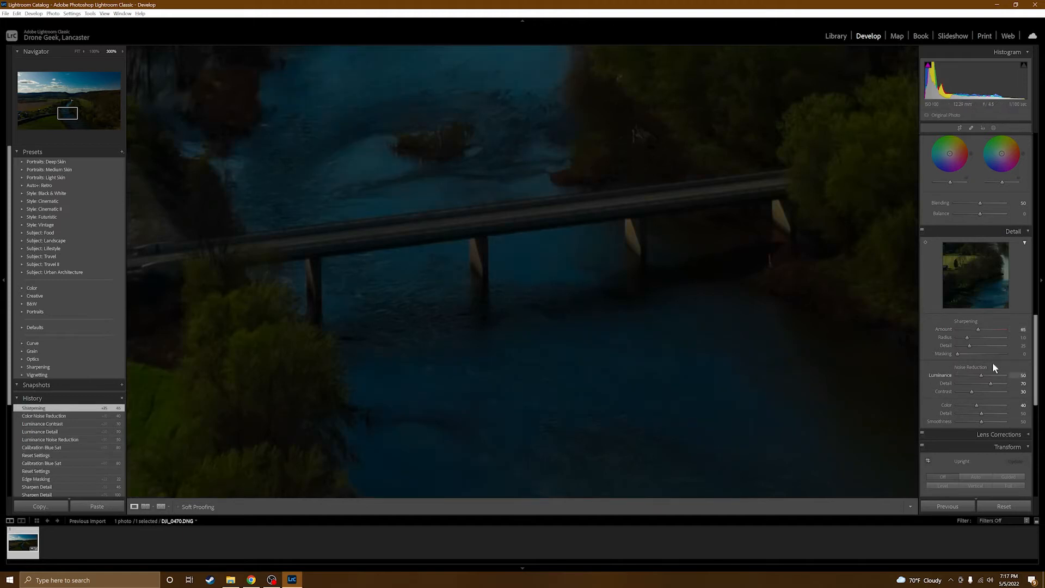
drag(967, 337, 967, 337)
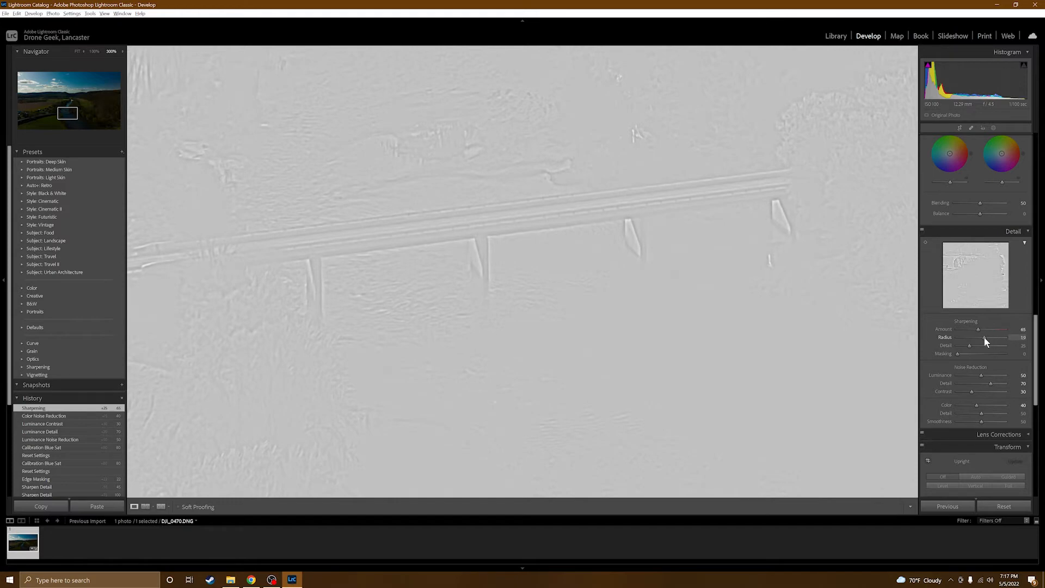
drag(982, 338, 849, 342)
drag(980, 342, 982, 342)
drag(978, 338, 978, 339)
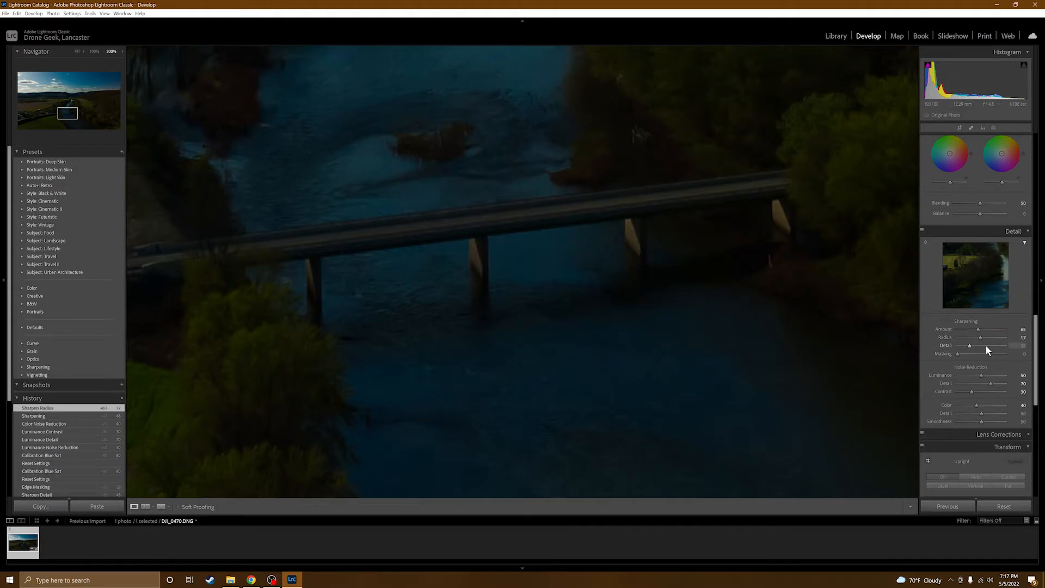
- Adjust the Sharpening Detail to 40 using its edge preview
drag(969, 345, 974, 345)
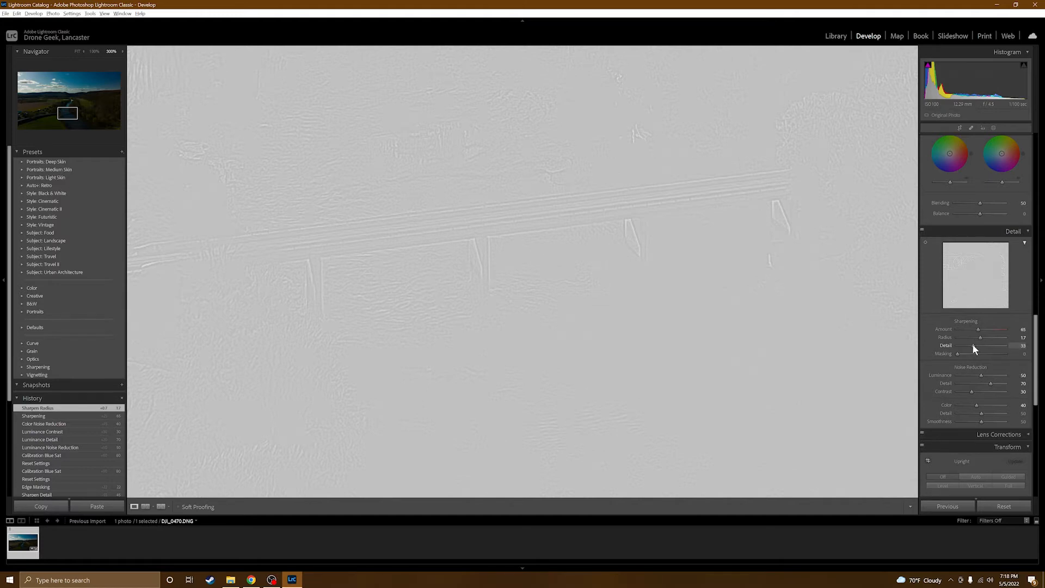
drag(963, 344, 1034, 353)
drag(992, 341, 960, 344)
drag(976, 339, 976, 339)
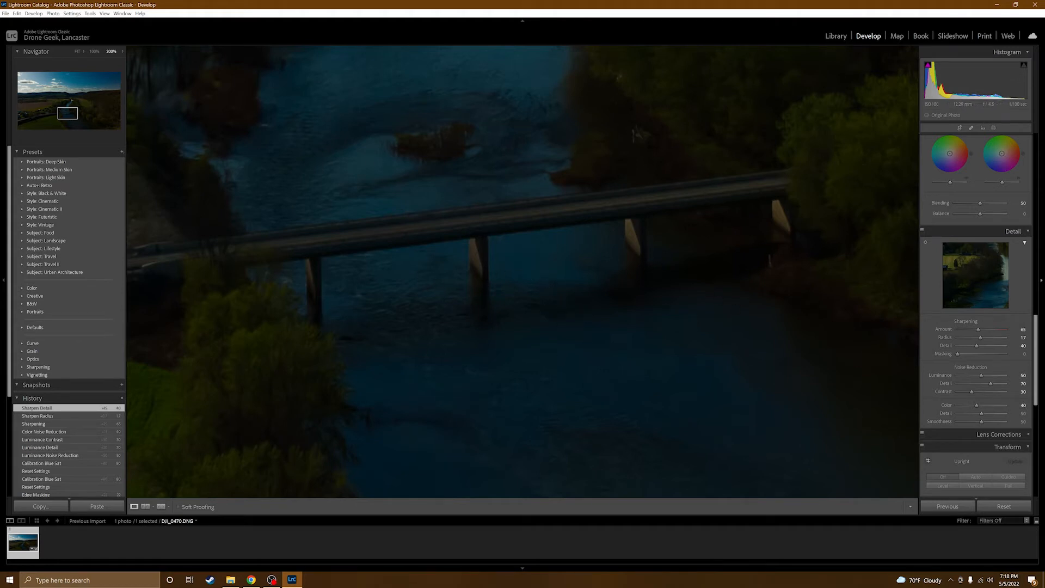
- Set the Sharpening Masking to 38 using the black-and-white mask preview
mouse_move(958, 354)
mouse_down()
mouse_move(974, 354)
mouse_move(939, 351)
mouse_move(972, 344)
mouse_up()
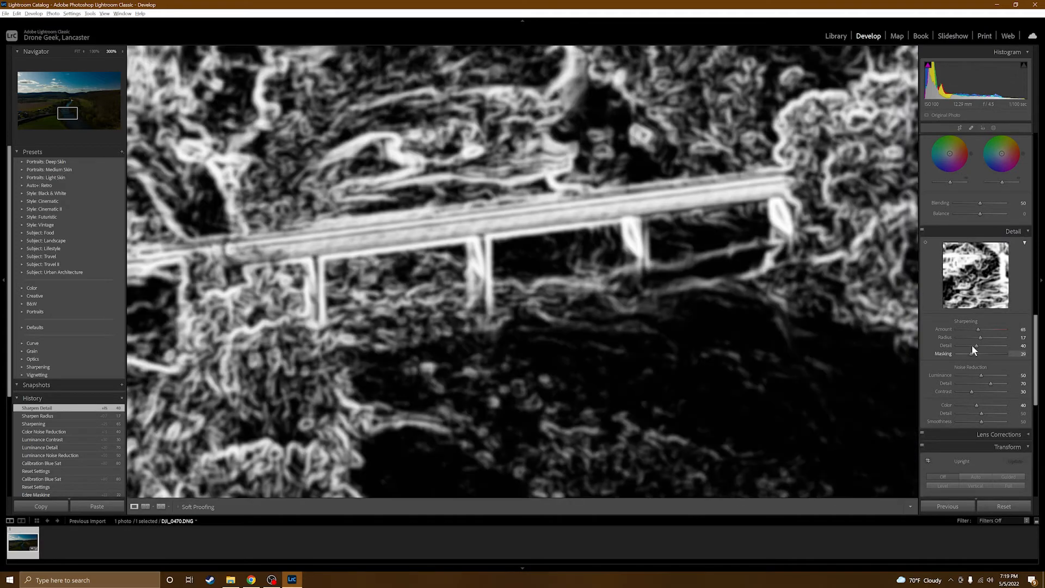
drag(972, 345, 975, 344)
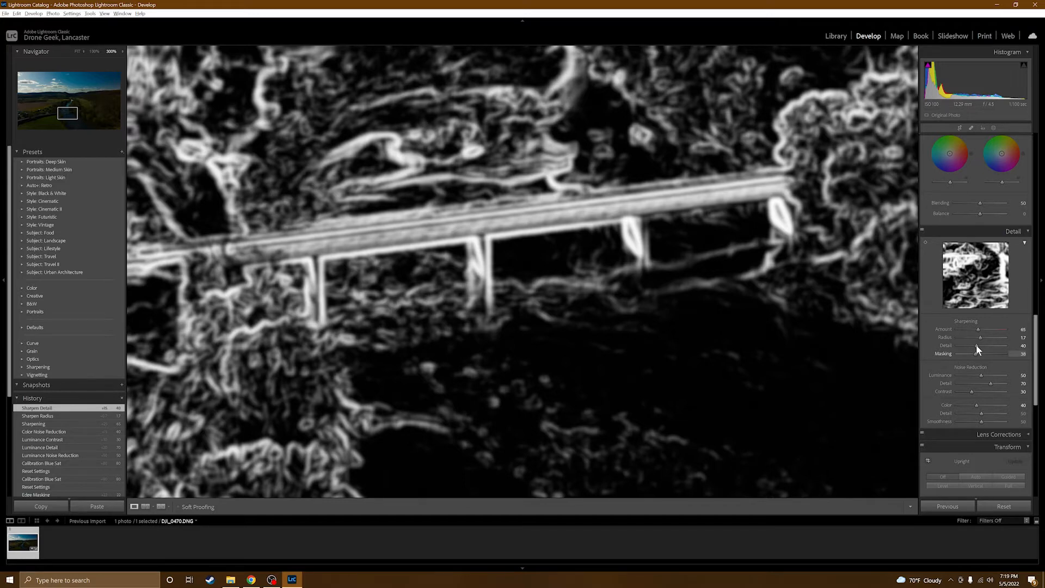
drag(975, 345, 975, 345)
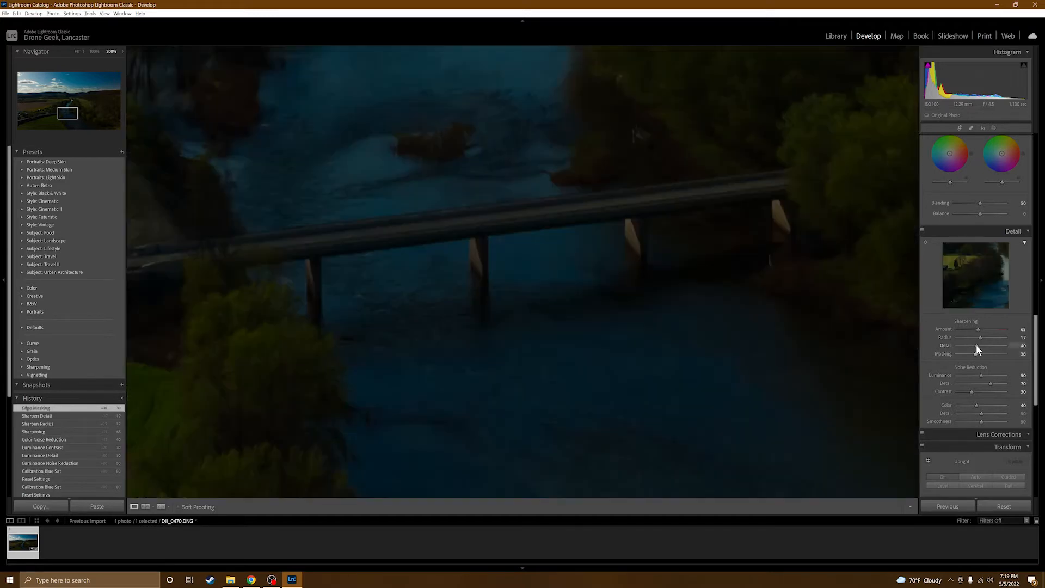
- Return to the full photo view and raise the Basic Contrast to +19
click(530, 196)
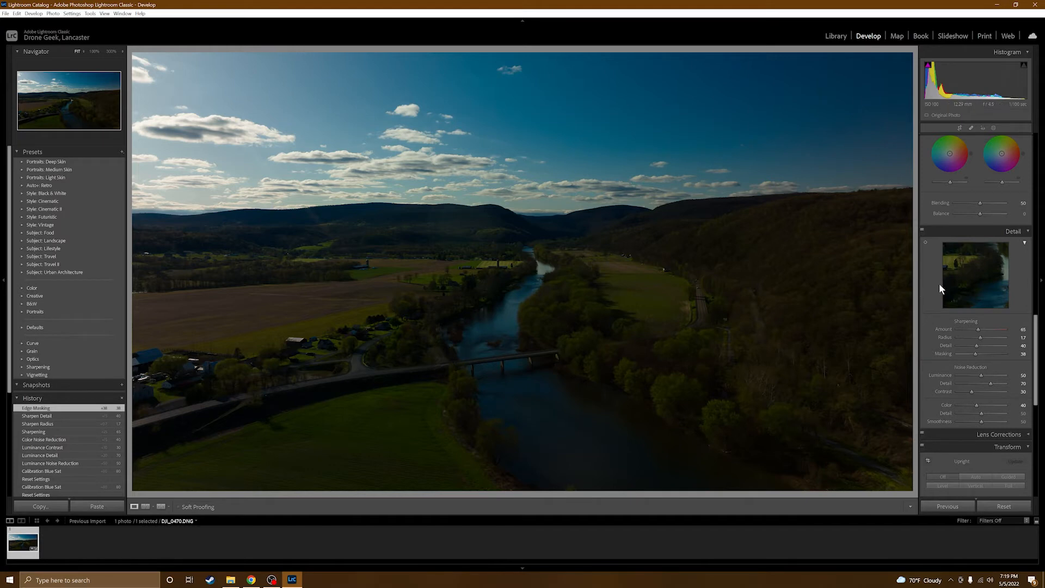
scroll(939, 285, up, 5)
scroll(937, 272, up, 3)
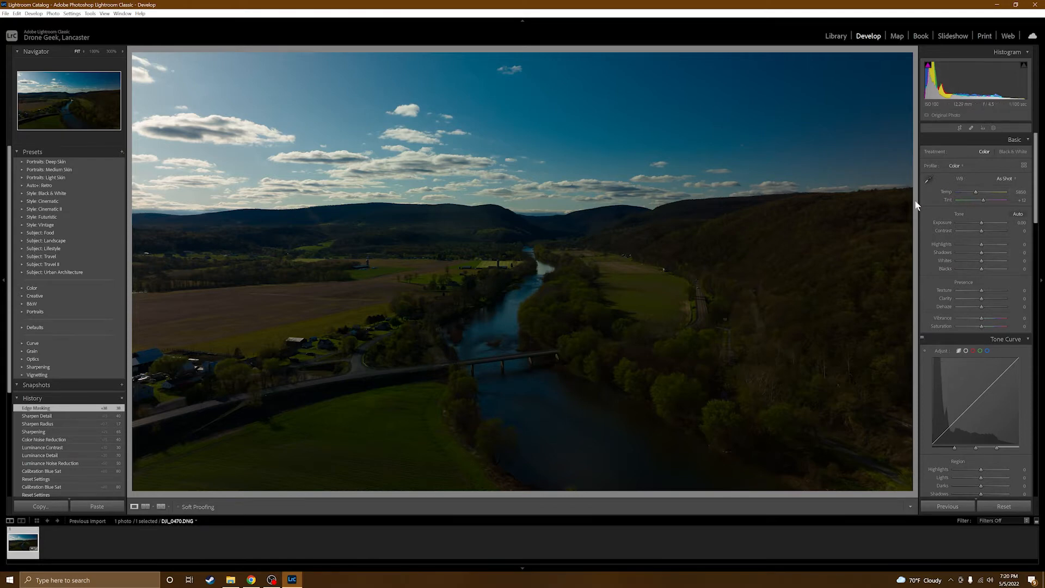
drag(982, 231, 986, 230)
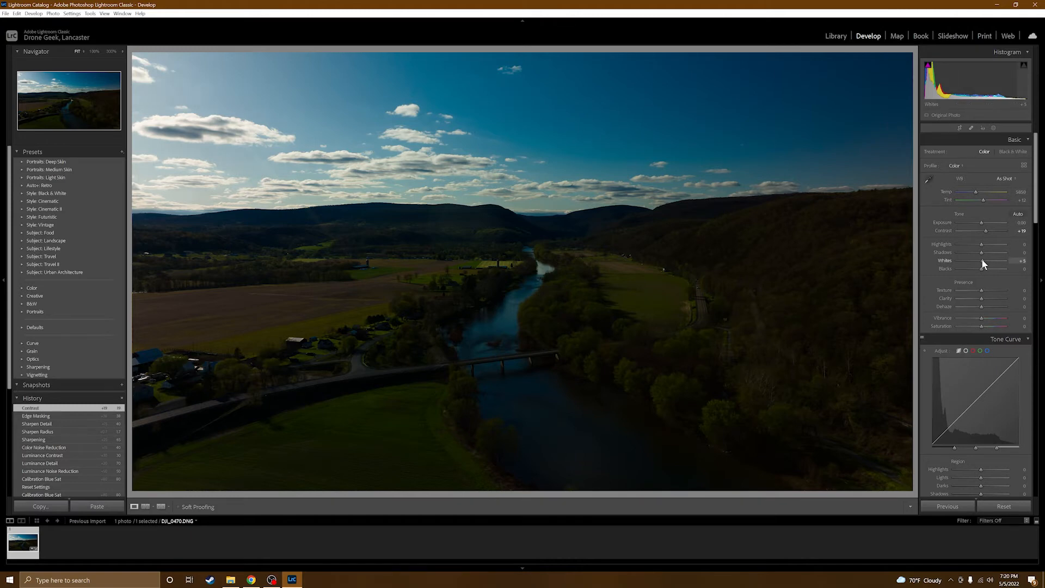
- Raise Whites to +23 and Blacks to +18 in the Basic tone settings
drag(984, 259, 987, 261)
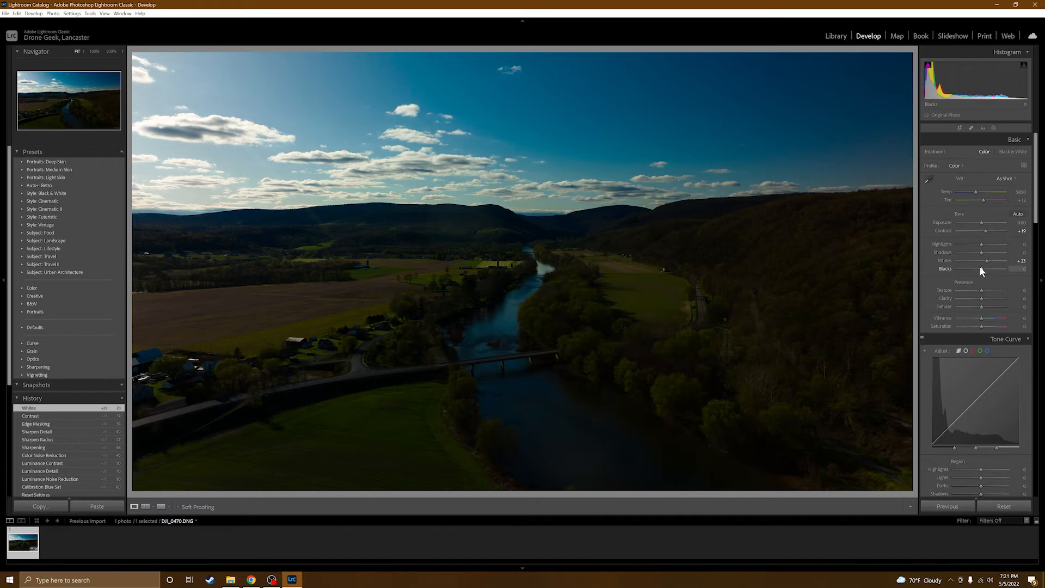
drag(980, 268, 983, 267)
drag(984, 267, 984, 267)
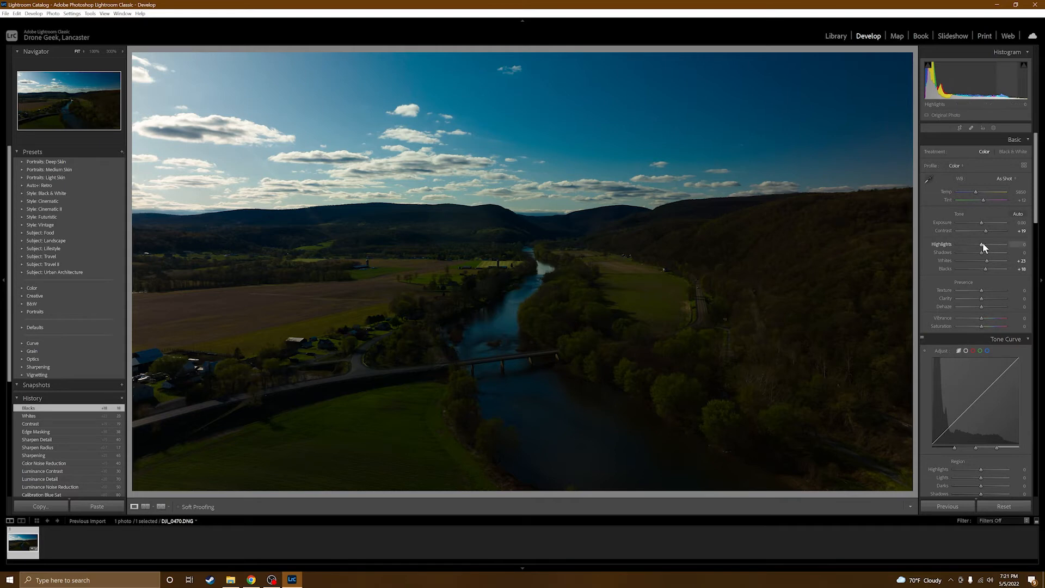
- Set Highlights to +22, lower Whites to +19 and raise Shadows to +52 in the Basic tone settings
drag(981, 244, 988, 245)
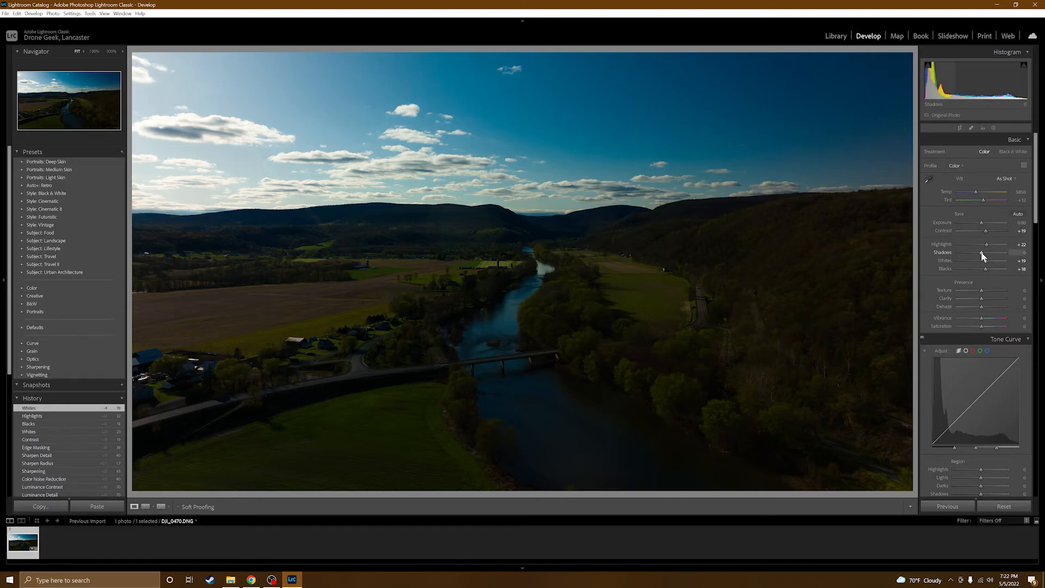
drag(981, 252, 1012, 250)
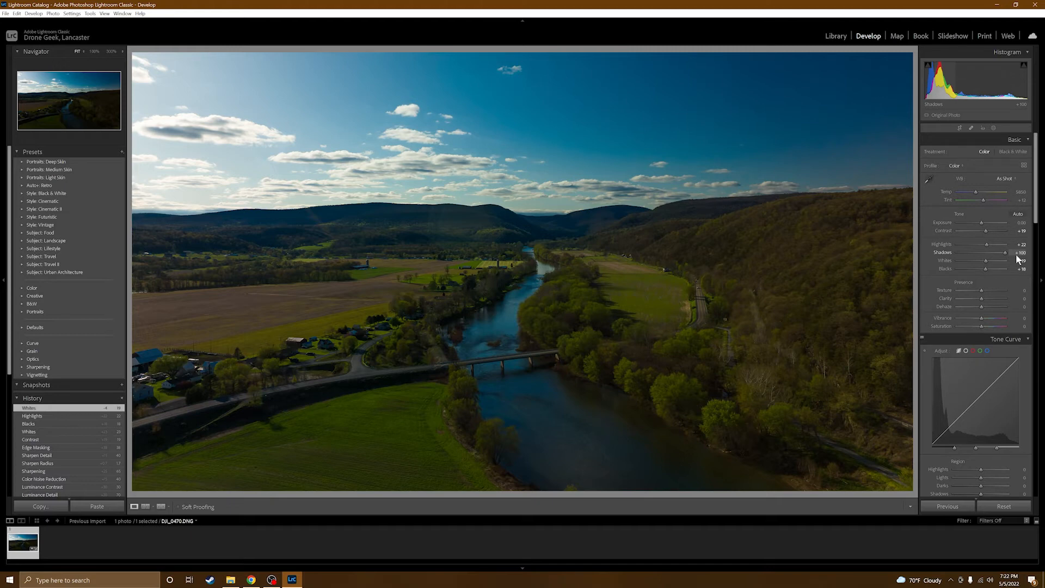
drag(1008, 254, 992, 253)
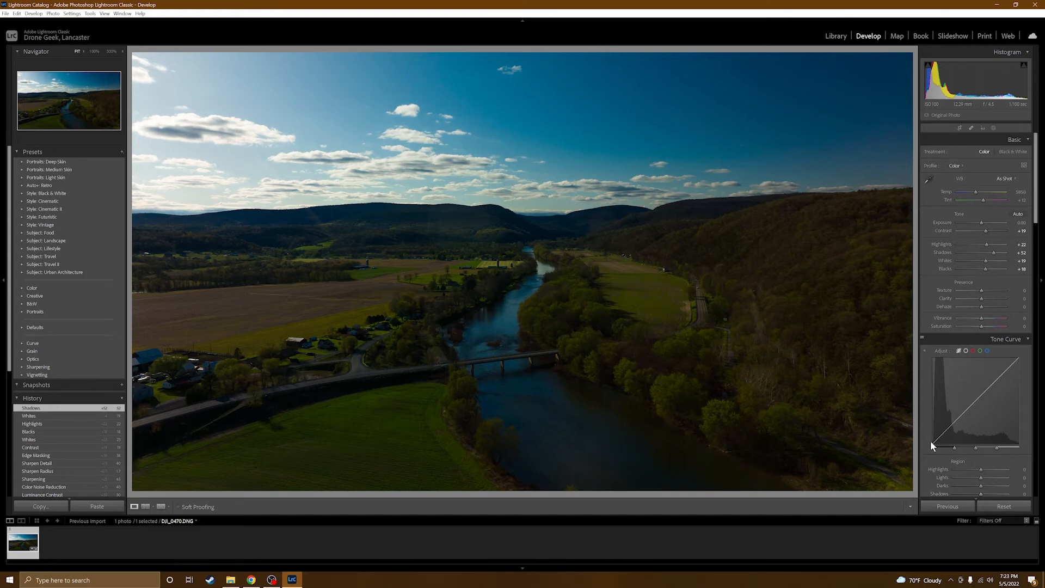
- Lift the tone curve's Highlights region to +7 and its Shadows region to +7
drag(1002, 374, 1001, 373)
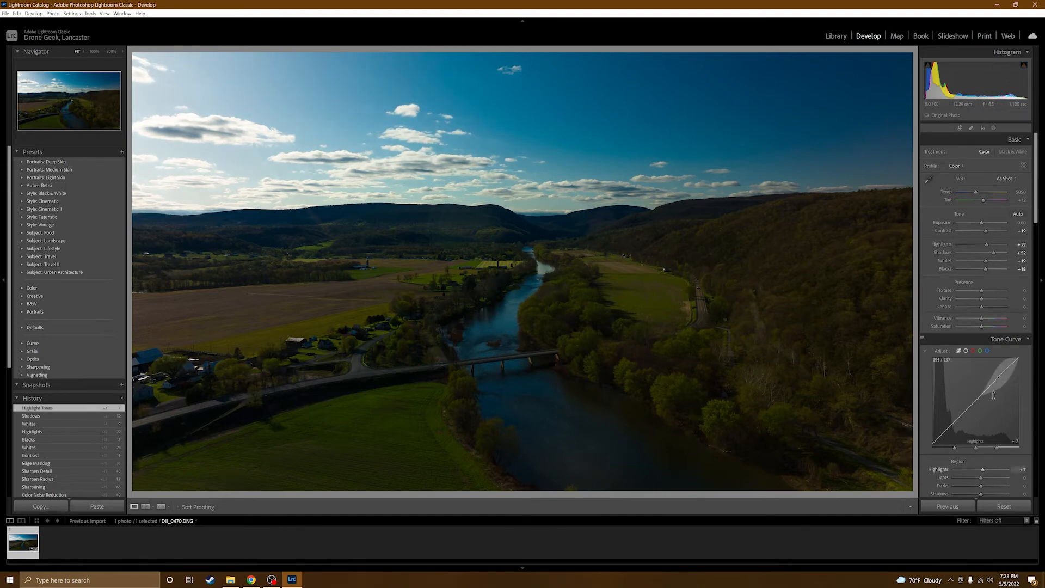
drag(946, 430, 946, 429)
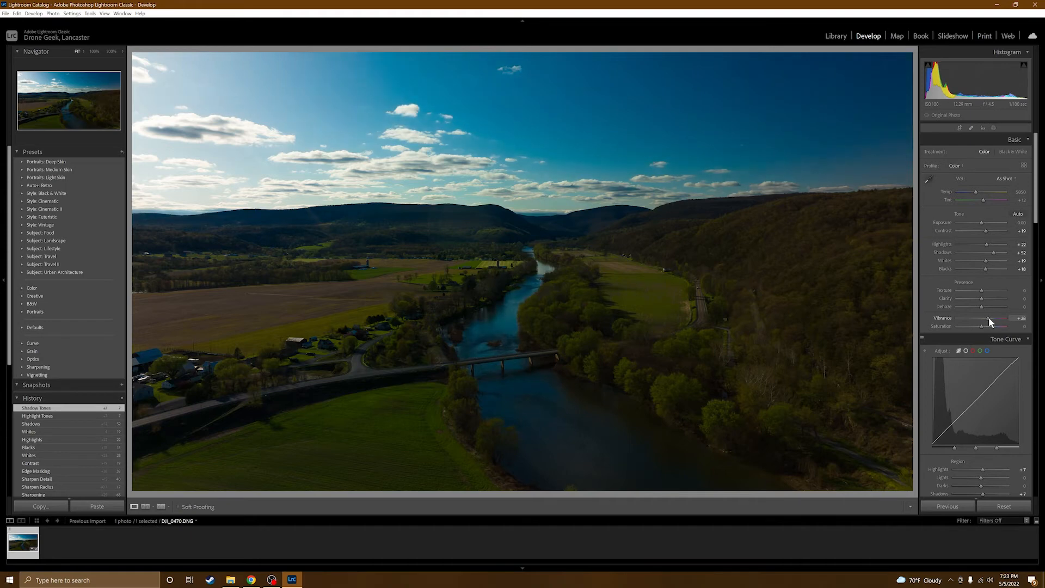
- Increase the photo's Vibrance to +29
drag(989, 318, 988, 318)
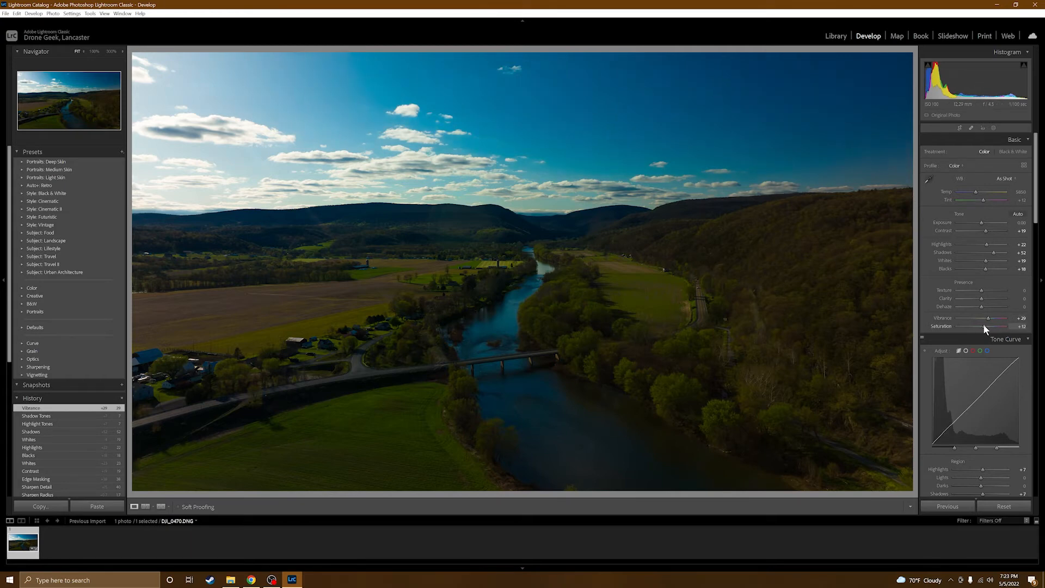
- Set Saturation to +10 and compare the edit side by side with the original before returning to the single-photo view
drag(984, 328, 984, 328)
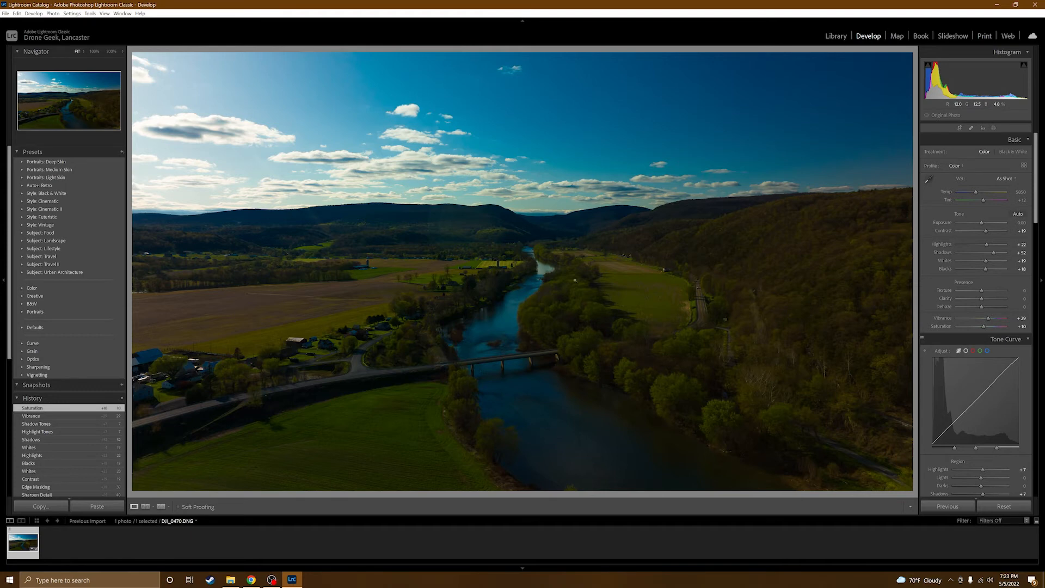
click(168, 507)
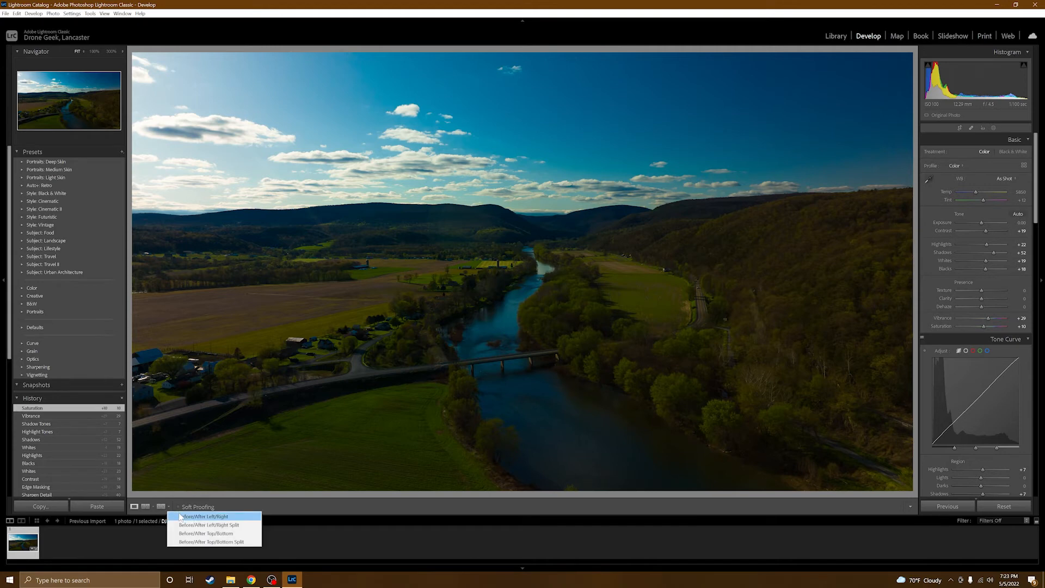
click(181, 516)
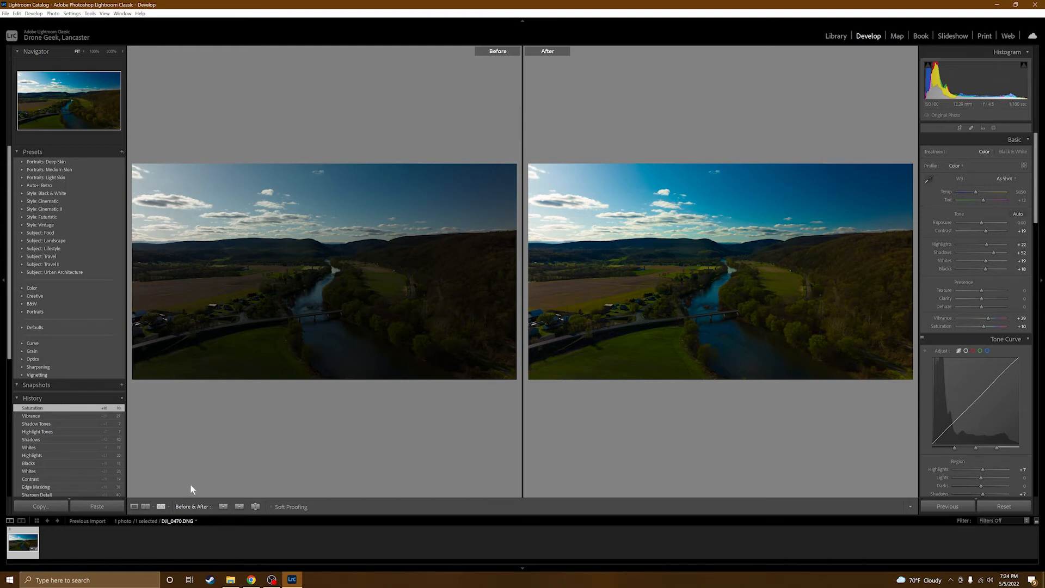
click(137, 504)
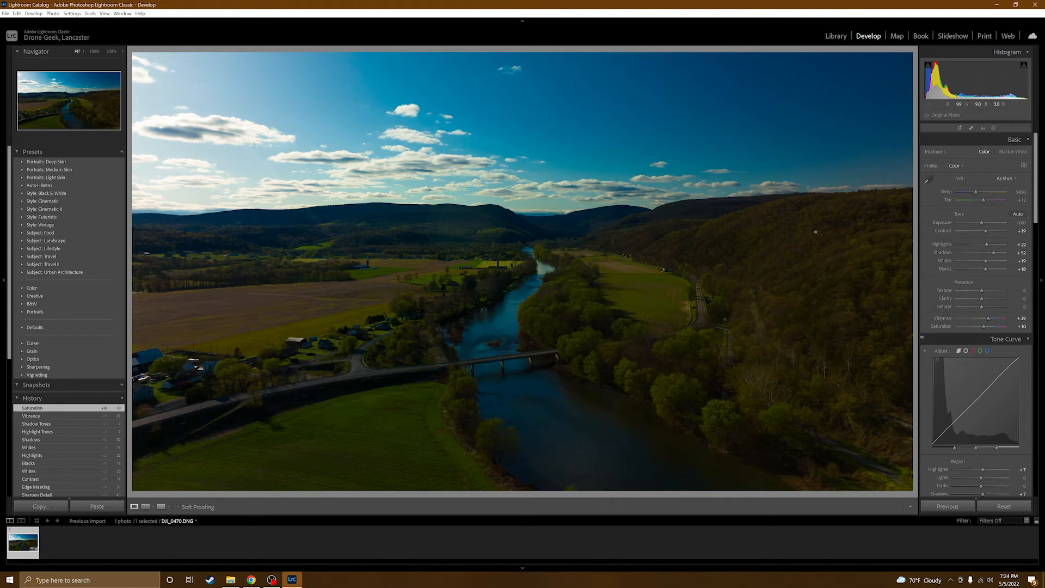
- Add a new mask that automatically selects the sky
click(993, 128)
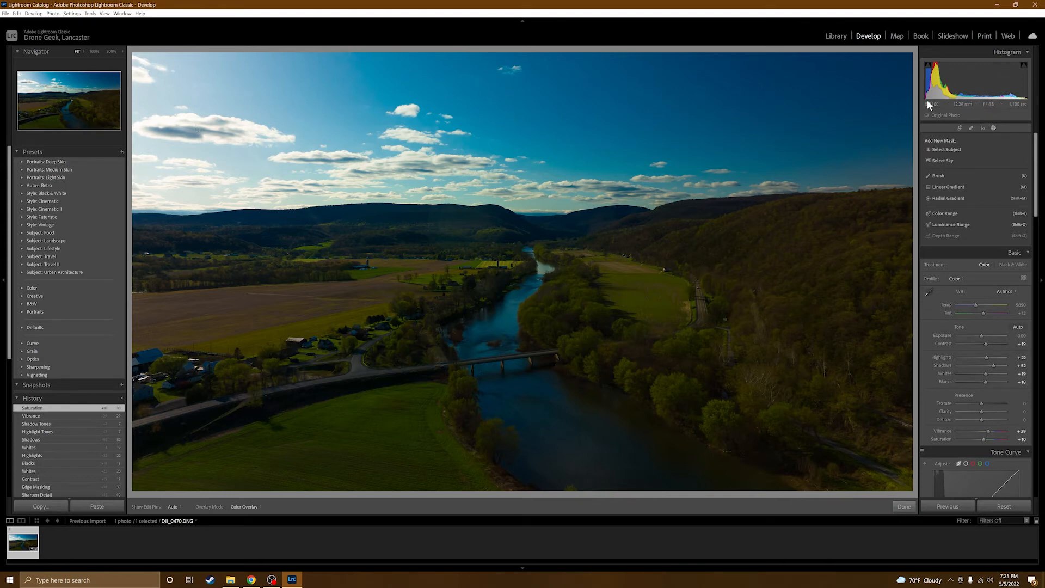
click(947, 160)
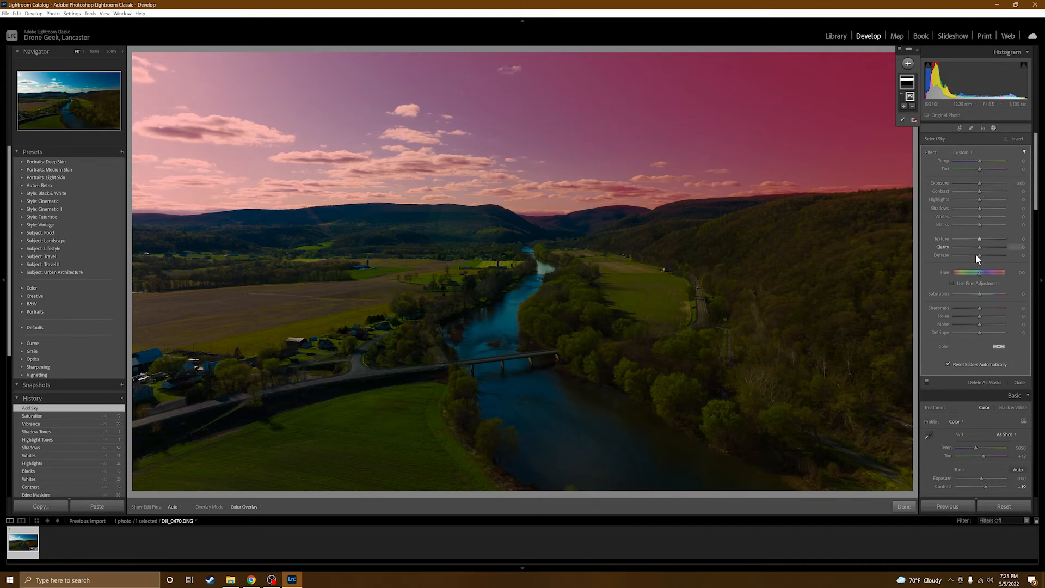
scroll(972, 305, down, 5)
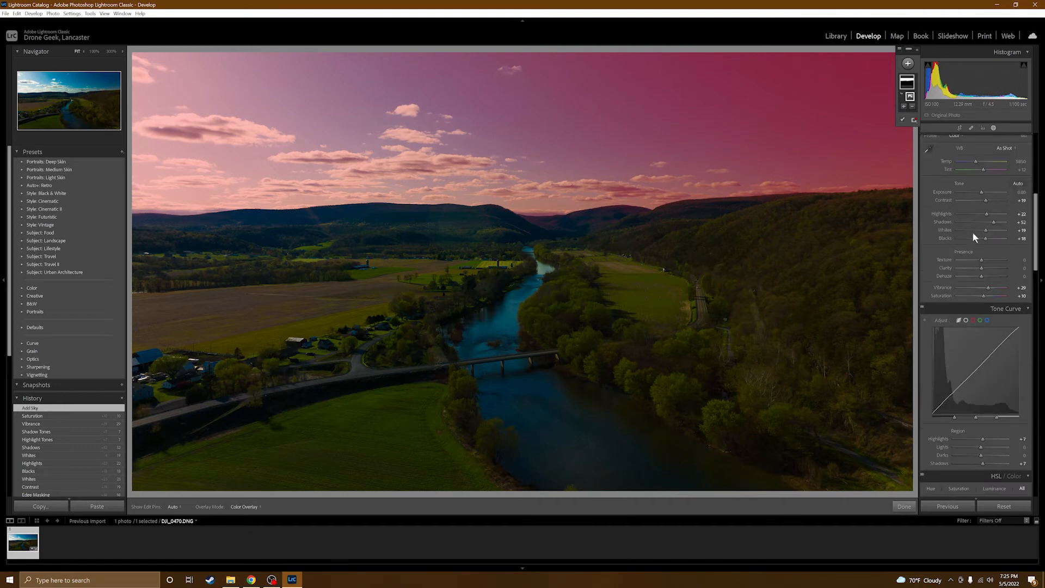
scroll(982, 190, up, 5)
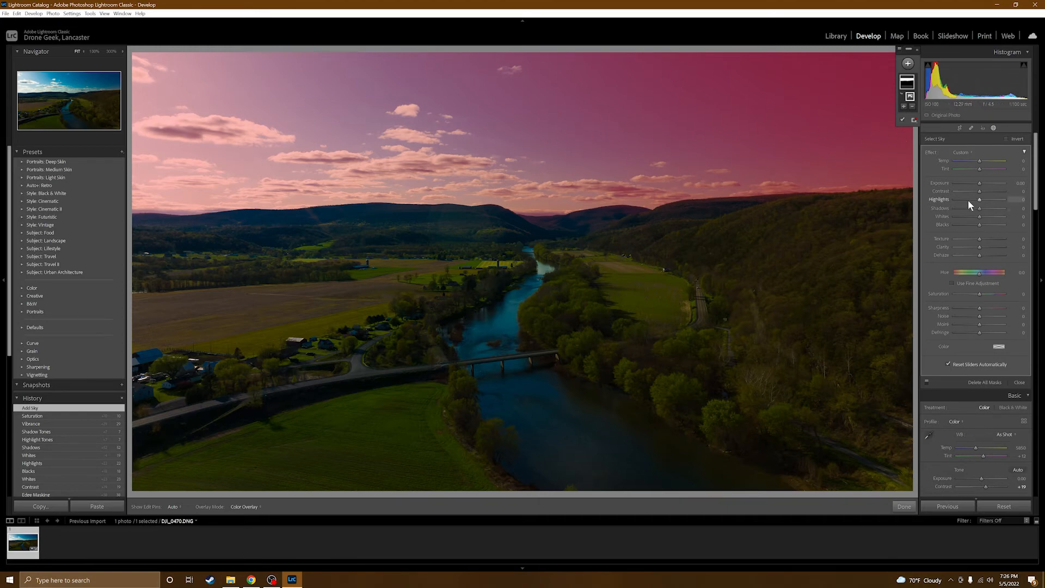
- Set the sky mask's Highlights to −28, Shadows to 23, Texture to −25, Clarity to −12 and Dehaze to −15
drag(977, 200, 969, 197)
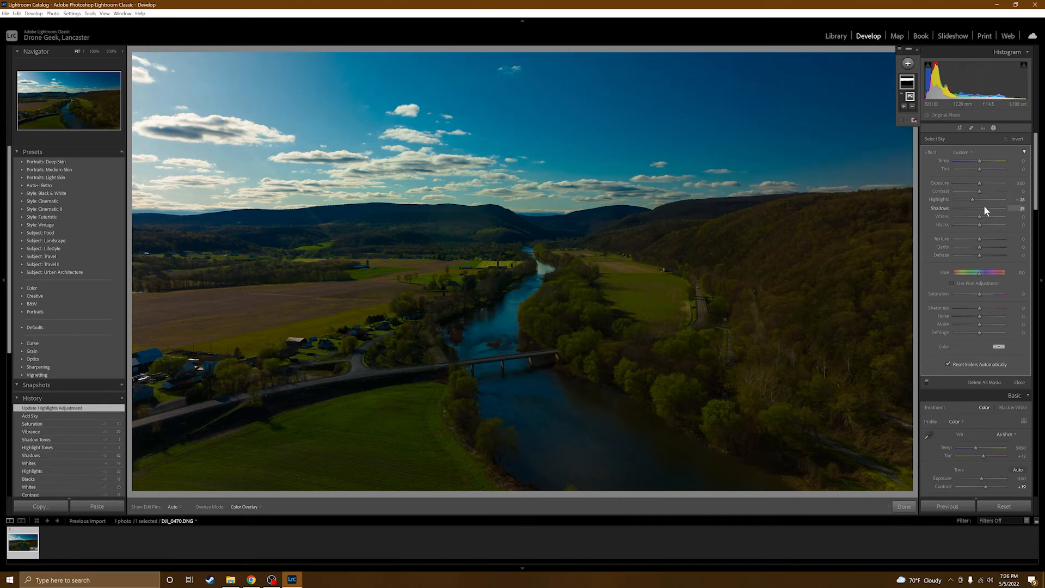
drag(983, 207, 982, 207)
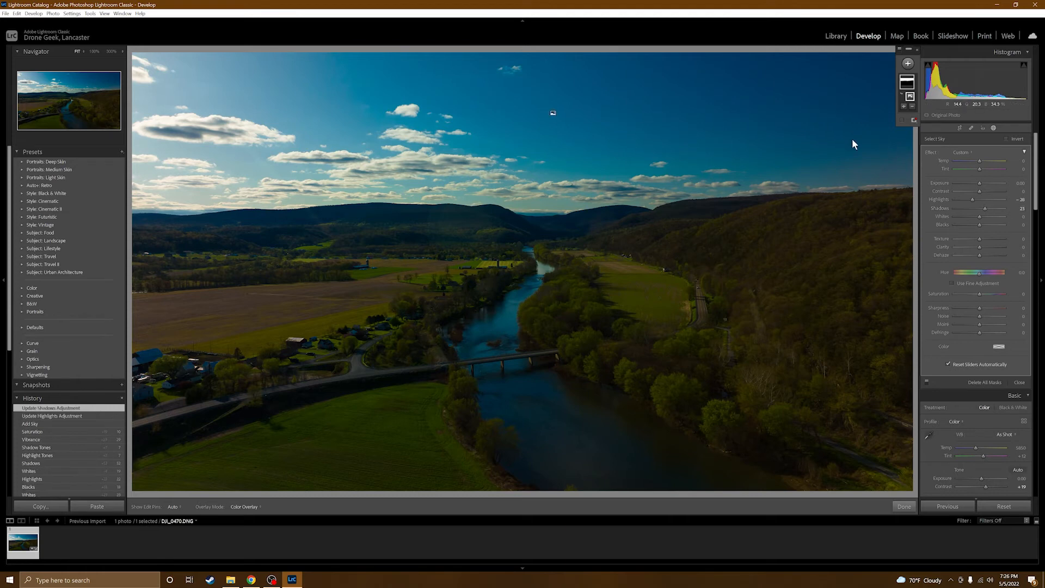
drag(980, 239, 974, 238)
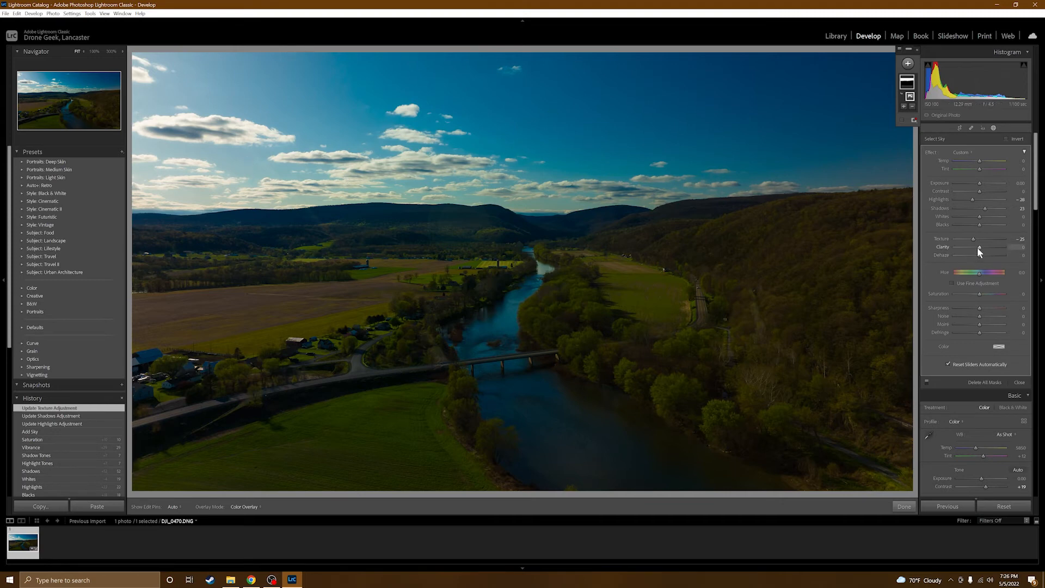
drag(976, 247, 974, 253)
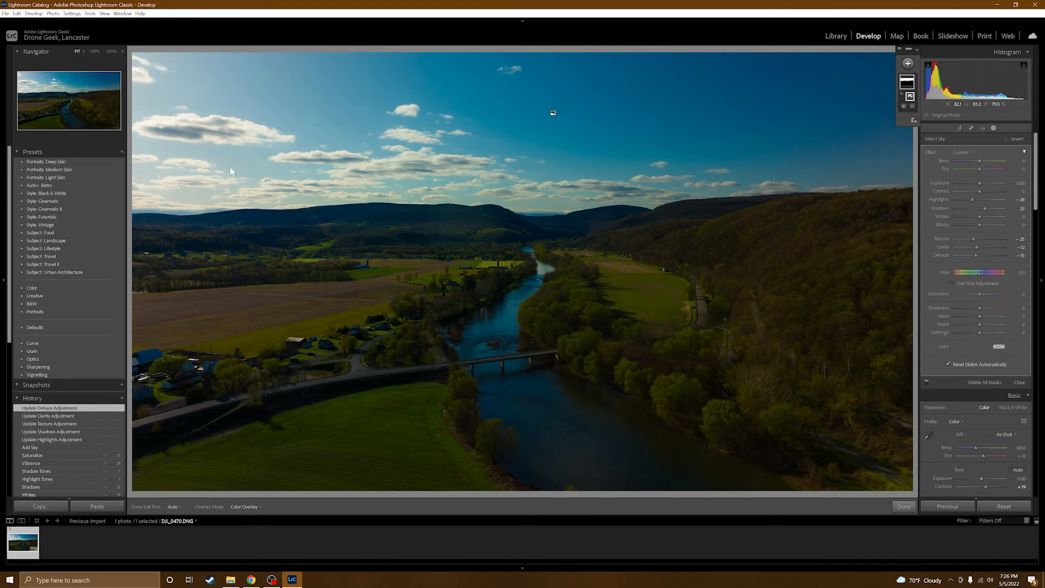
- Brush a new mask over the bright upper-left sky and set its Temp to −5, Exposure to −0.07 and Highlights to −10
click(908, 65)
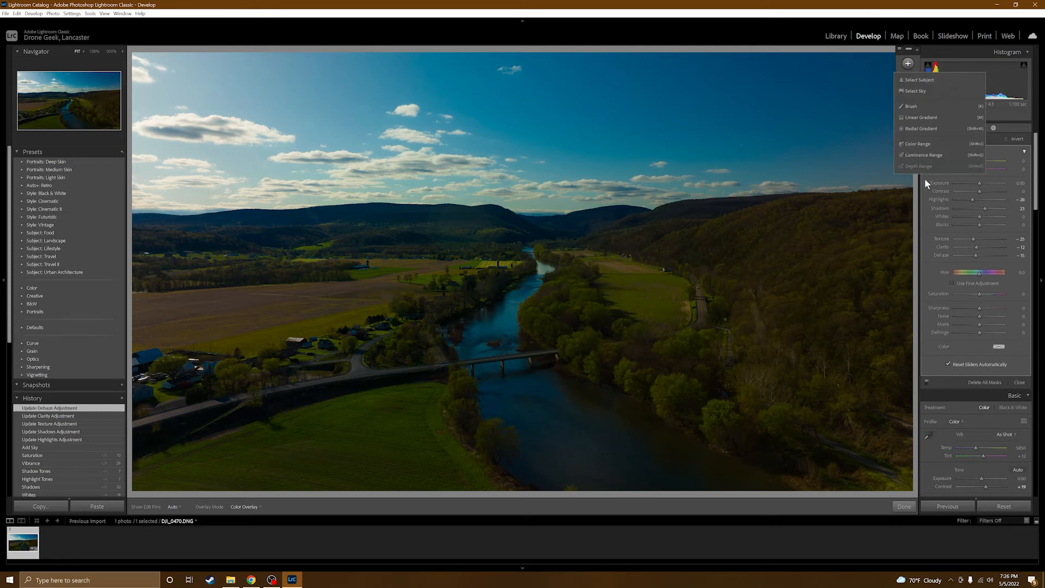
click(912, 107)
scroll(490, 98, up, 4)
mouse_move(202, 76)
mouse_down()
mouse_move(225, 66)
mouse_move(163, 51)
mouse_up()
mouse_move(145, 184)
mouse_down()
mouse_move(358, 167)
mouse_move(363, 139)
mouse_move(285, 66)
mouse_move(266, 161)
mouse_move(100, 121)
mouse_move(192, 106)
mouse_move(299, 126)
mouse_move(270, 87)
mouse_move(189, 131)
mouse_move(158, 87)
mouse_up()
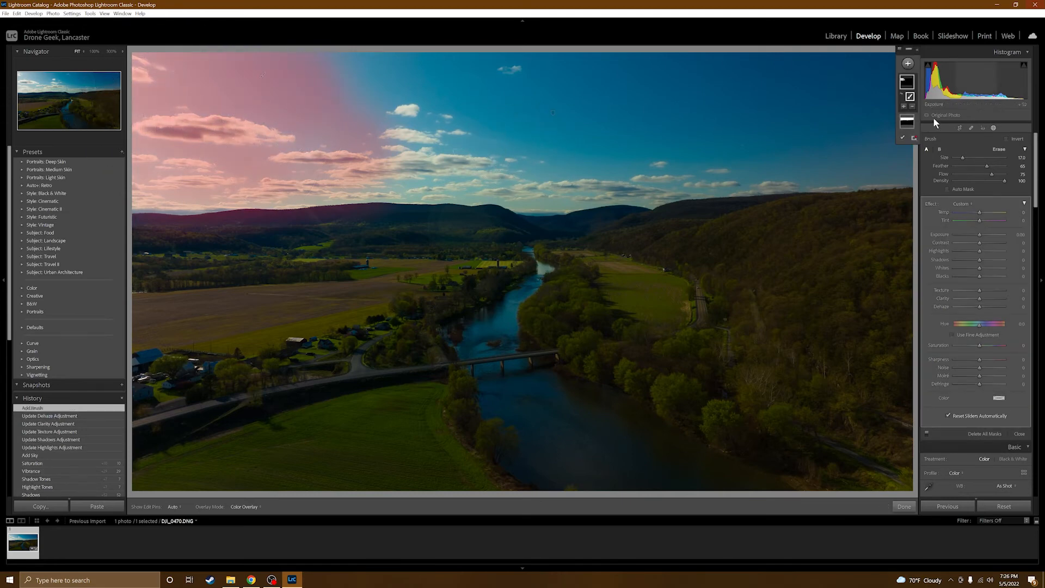
drag(979, 234, 977, 247)
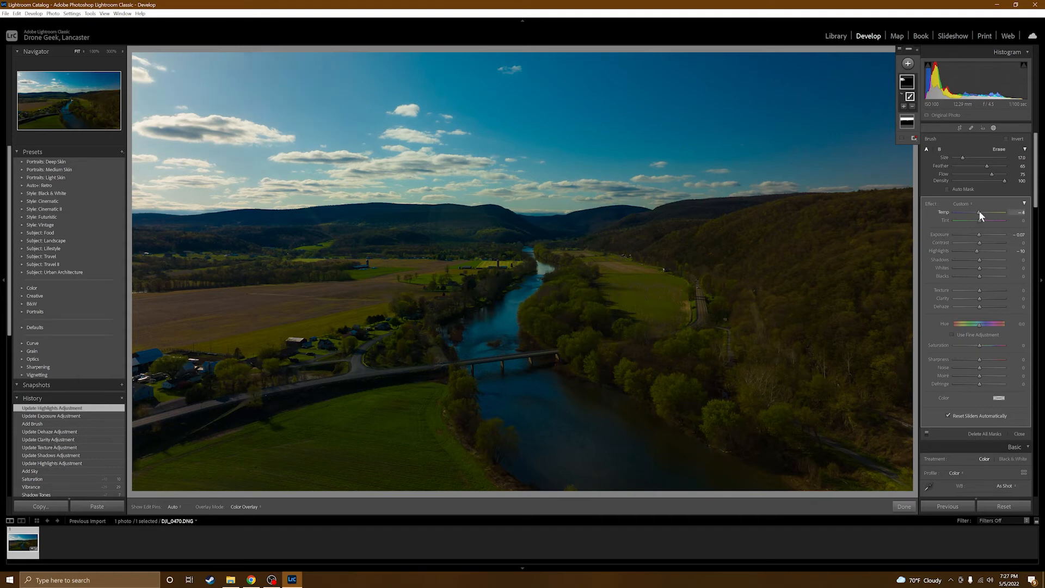
drag(979, 211, 978, 211)
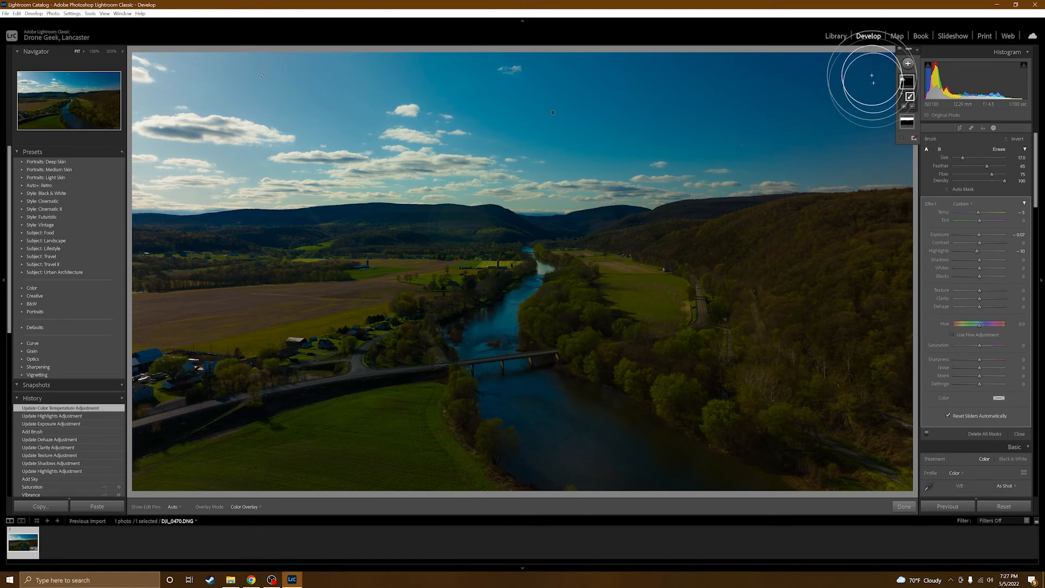
- Brush another mask over the dark upper-right sky and set its Shadows to 43 and Exposure to 0.38
click(907, 63)
click(929, 104)
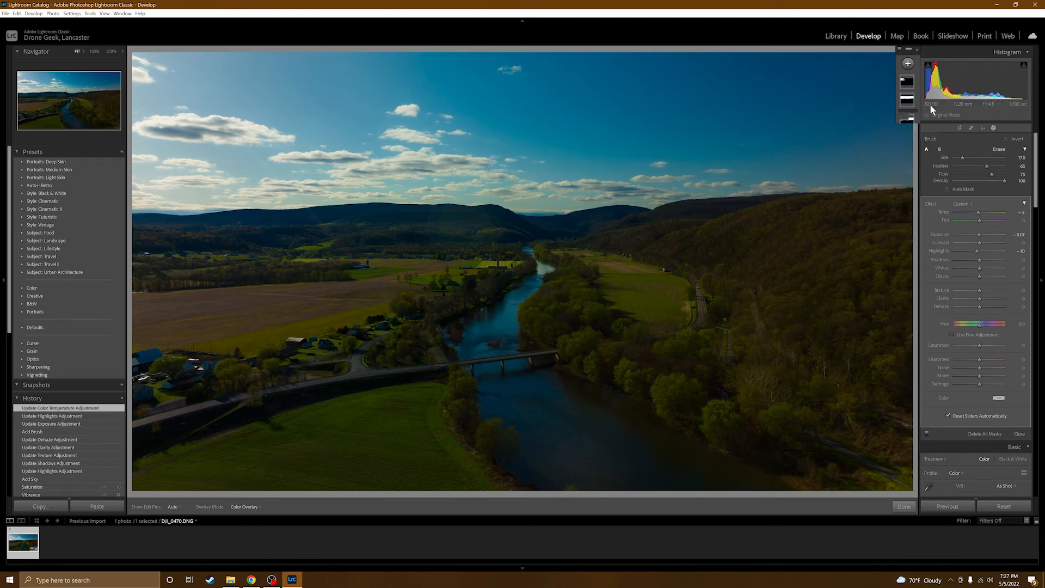
mouse_move(683, 82)
mouse_down()
mouse_move(902, 65)
mouse_move(934, 92)
mouse_move(926, 126)
mouse_move(908, 146)
mouse_move(788, 129)
mouse_move(649, 68)
mouse_move(618, 71)
mouse_move(885, 71)
mouse_move(920, 98)
mouse_move(801, 84)
mouse_move(661, 42)
mouse_move(572, 38)
mouse_move(495, 14)
mouse_move(558, 49)
mouse_move(708, 73)
mouse_move(839, 113)
mouse_move(707, 95)
mouse_move(524, 33)
mouse_move(793, 111)
mouse_move(828, 130)
mouse_up()
mouse_move(979, 260)
mouse_down()
mouse_move(1005, 263)
mouse_move(989, 262)
mouse_up()
drag(978, 234, 981, 233)
- Extend the upper-right brush mask toward the middle of the sky with the edit pins hidden while checking the blend
key(h)
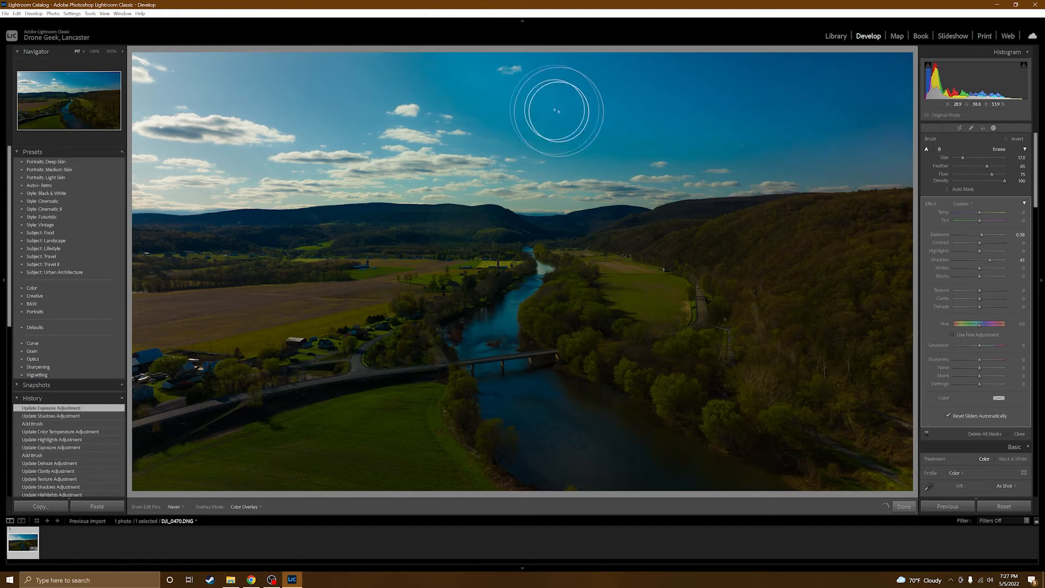
key(h)
mouse_move(622, 87)
mouse_down()
mouse_move(422, 39)
mouse_move(546, 113)
mouse_move(639, 135)
mouse_up()
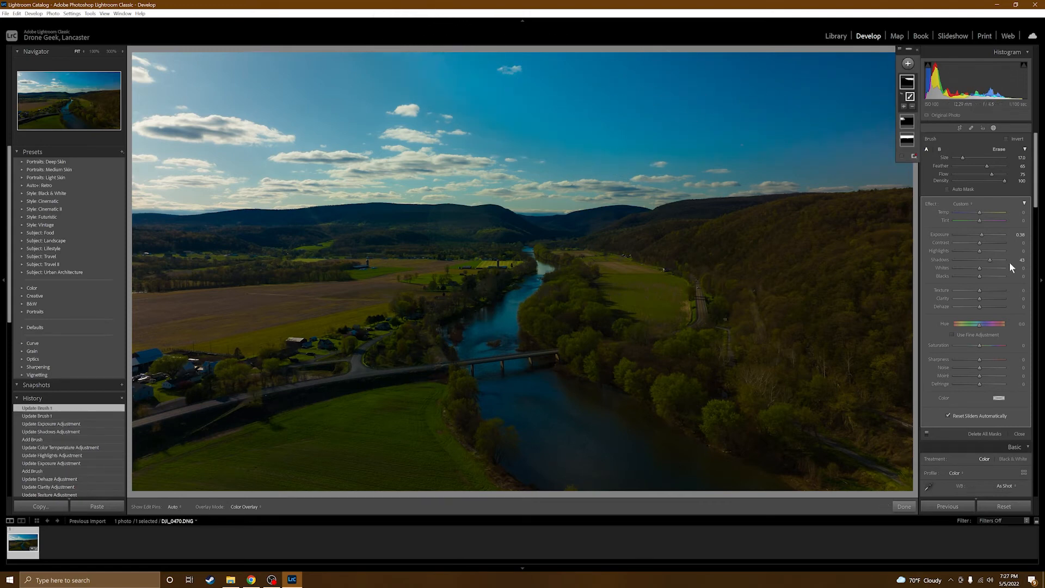
- Set the upper-right sky brush mask's Exposure to 0.24, Contrast to −23 and Whites to 10
drag(980, 233, 978, 232)
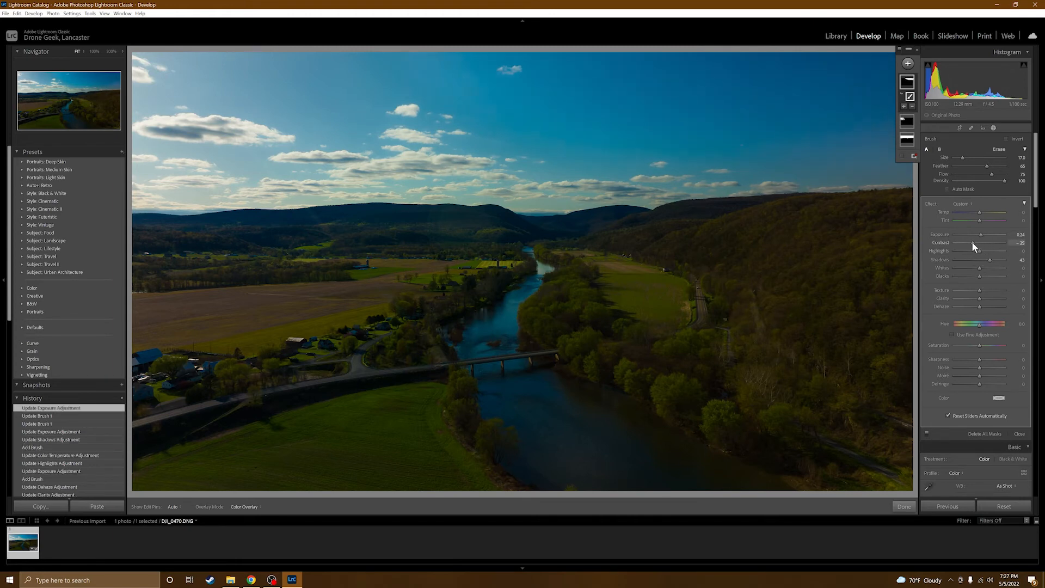
drag(971, 240, 973, 240)
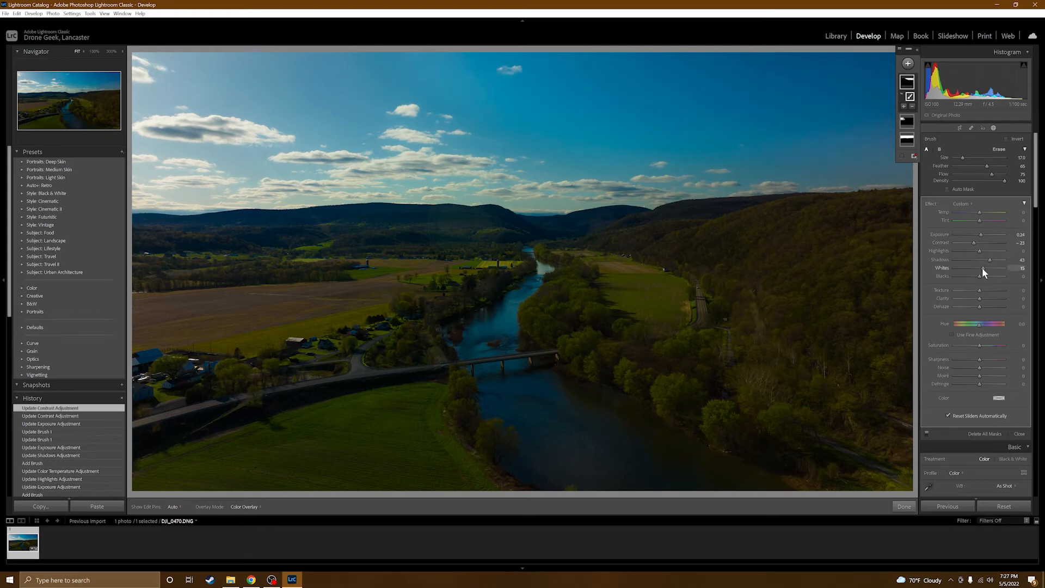
drag(982, 266, 978, 267)
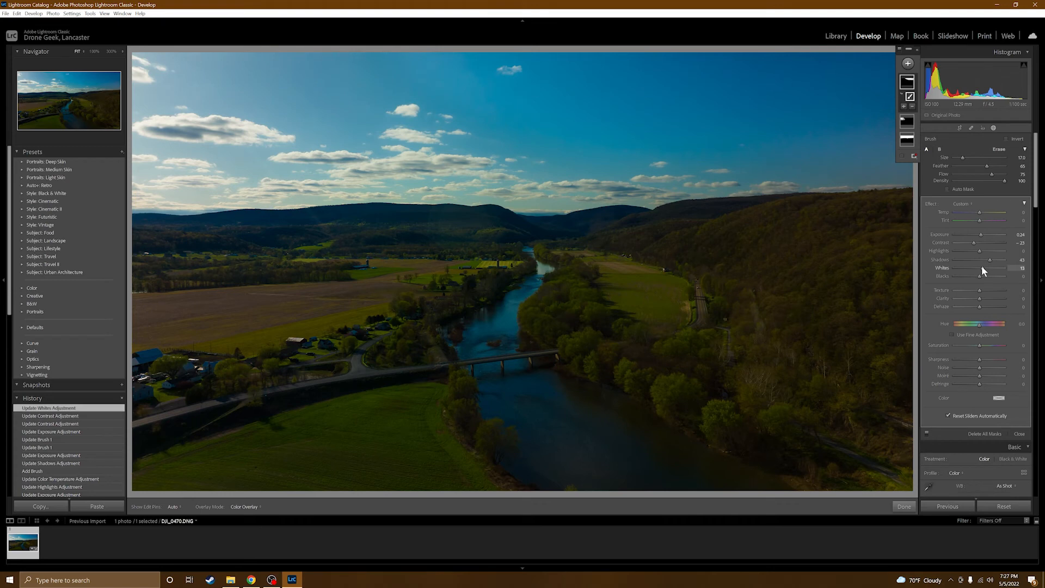
drag(981, 267, 981, 267)
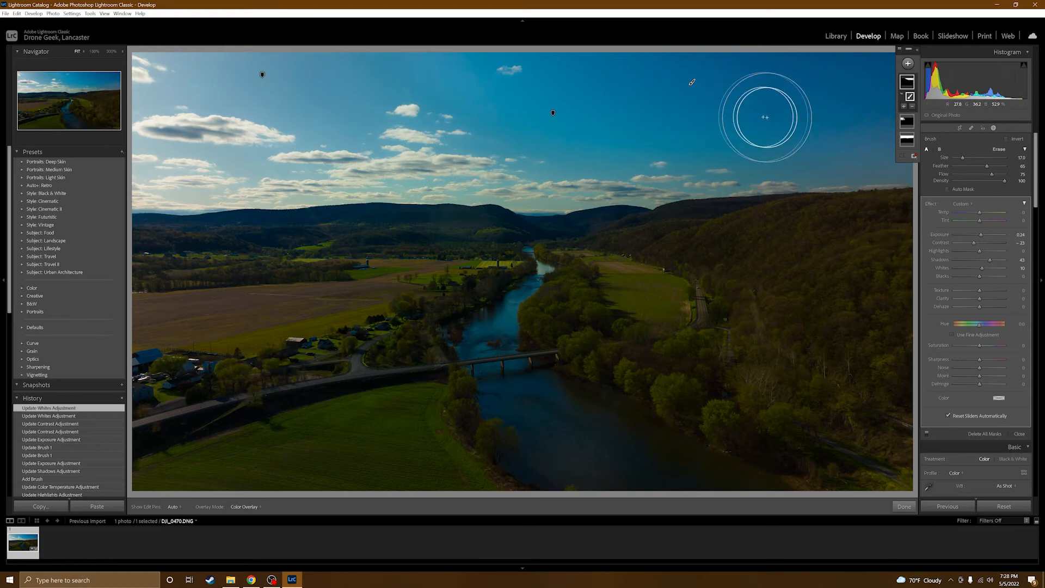
- Reselect the whole-sky mask and set its Exposure to 0.20
click(907, 139)
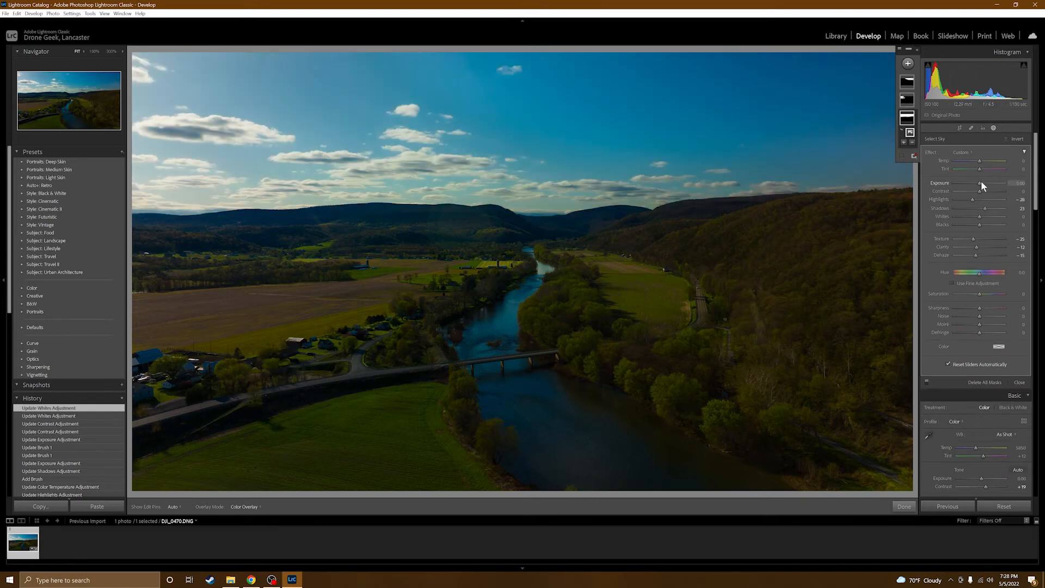
drag(981, 183, 981, 183)
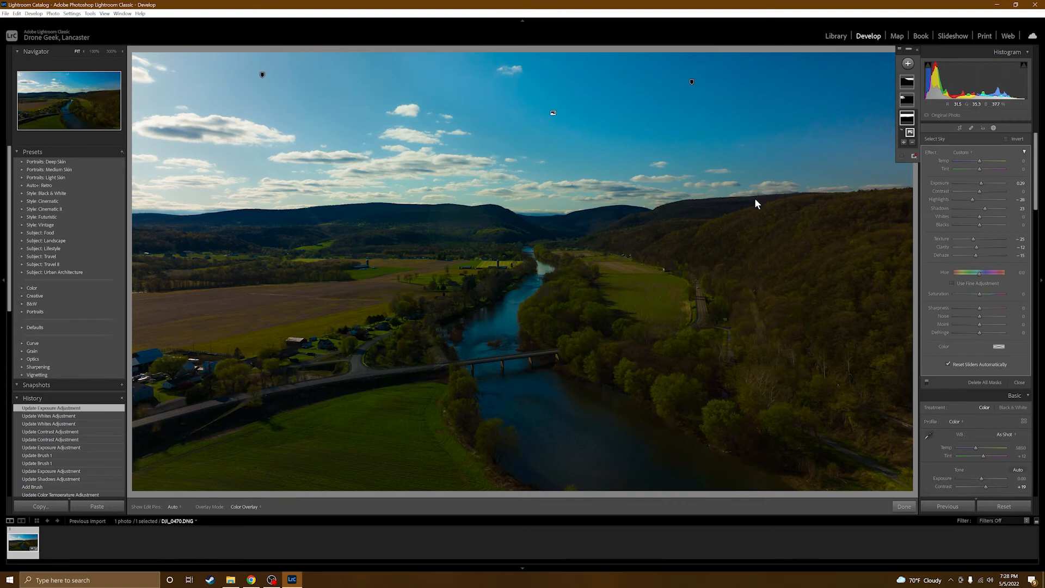
- Brush a new mask over the full length of the river, reducing the brush size to 2.0 for the narrow far bends
click(909, 64)
click(919, 106)
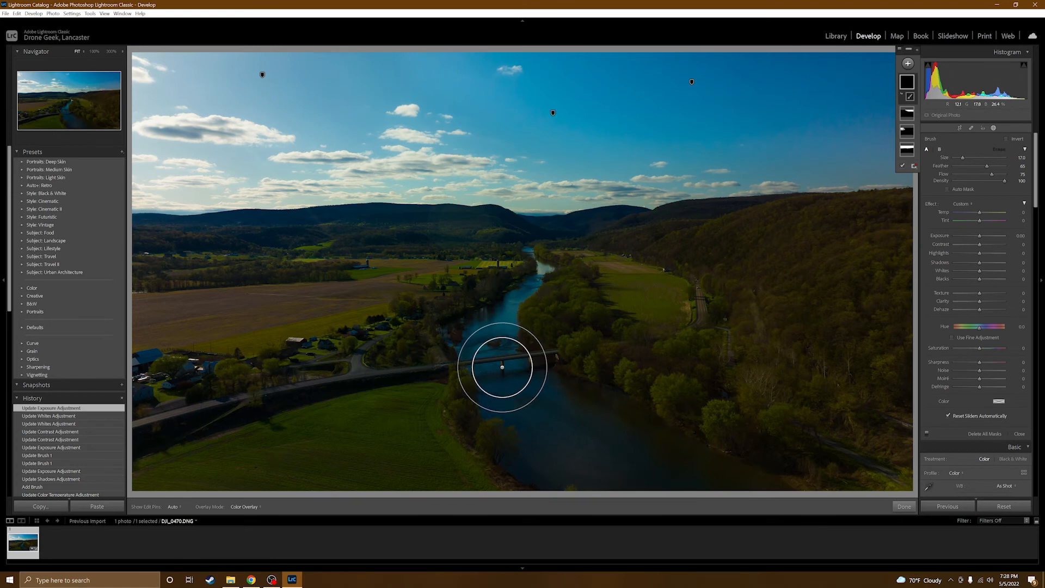
mouse_move(485, 343)
mouse_down()
mouse_move(551, 457)
mouse_move(599, 487)
mouse_move(768, 499)
mouse_move(647, 447)
mouse_move(500, 357)
mouse_move(492, 333)
mouse_move(534, 282)
mouse_move(507, 304)
mouse_move(509, 341)
mouse_move(504, 305)
mouse_up()
scroll(494, 348, down, 3)
scroll(509, 304, down, 3)
scroll(532, 282, down, 2)
mouse_move(538, 274)
mouse_down()
mouse_move(546, 270)
mouse_move(538, 265)
mouse_up()
scroll(525, 246, down, 1)
key(h)
mouse_move(526, 249)
mouse_down()
mouse_move(548, 269)
mouse_move(528, 289)
mouse_move(538, 278)
mouse_up()
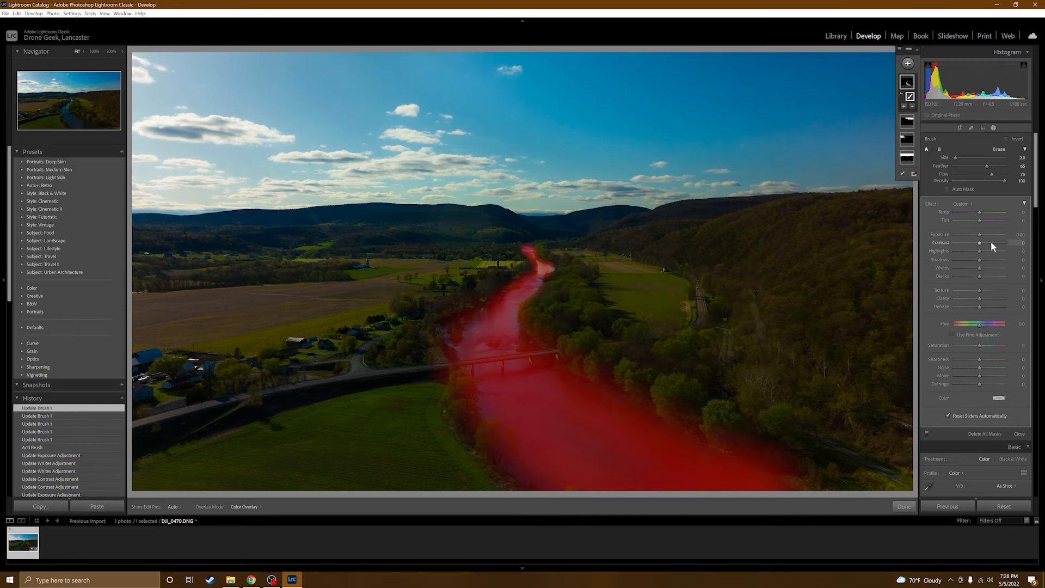
- Hide the mask overlay and set the river mask's Exposure to 0.86, Contrast to −7, Highlights to 28, Shadows to 44, Whites to 23 and Blacks to 13
key(o)
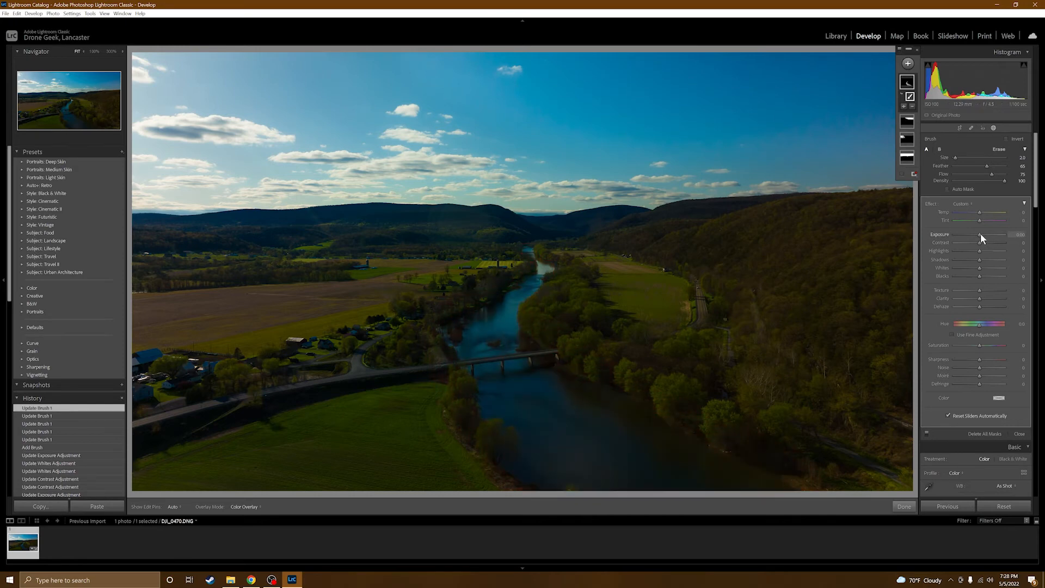
drag(980, 234, 985, 234)
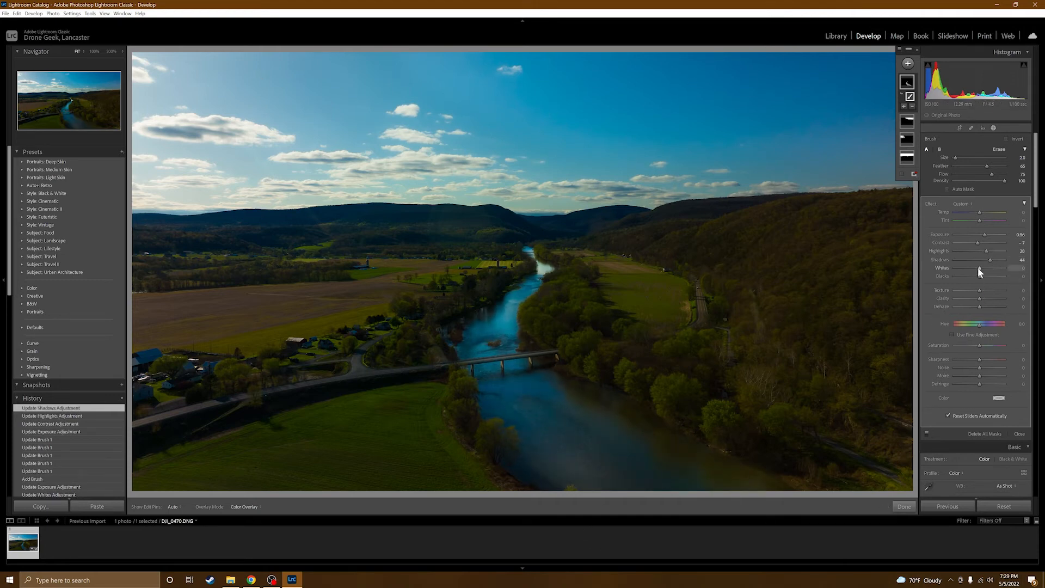
drag(984, 266, 982, 276)
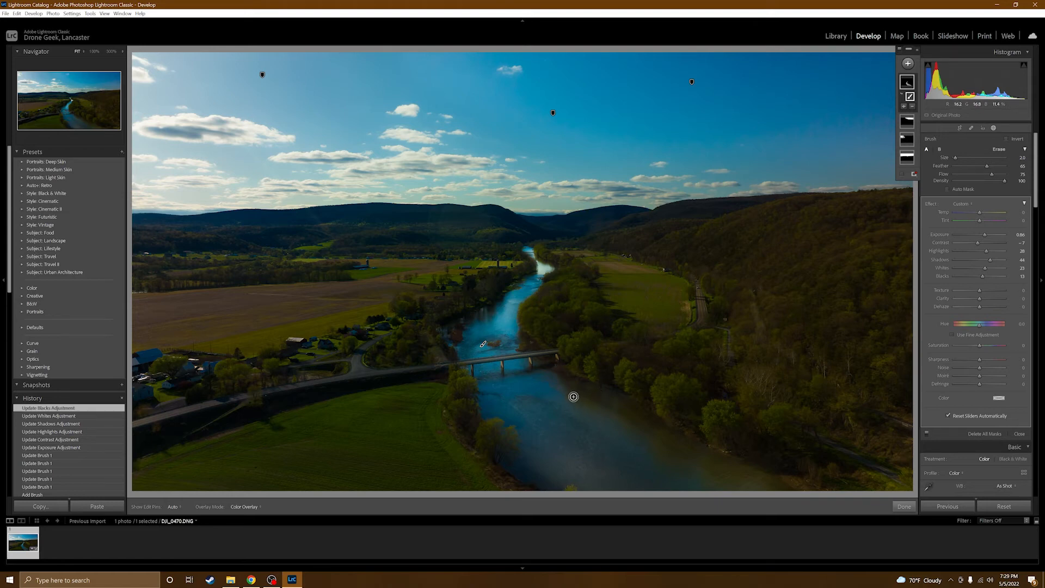
- Enlarge the brush to size 9.0 and extend the river mask over the trees along both banks and the foreground water
scroll(573, 396, up, 7)
key(h)
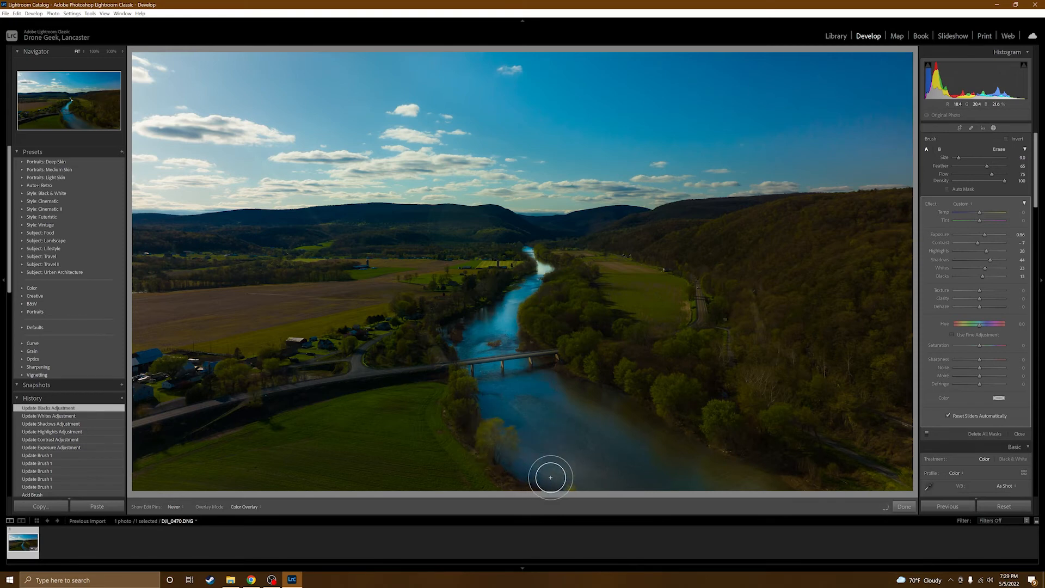
mouse_move(492, 403)
mouse_down()
mouse_move(517, 436)
mouse_move(473, 368)
mouse_move(469, 327)
mouse_up()
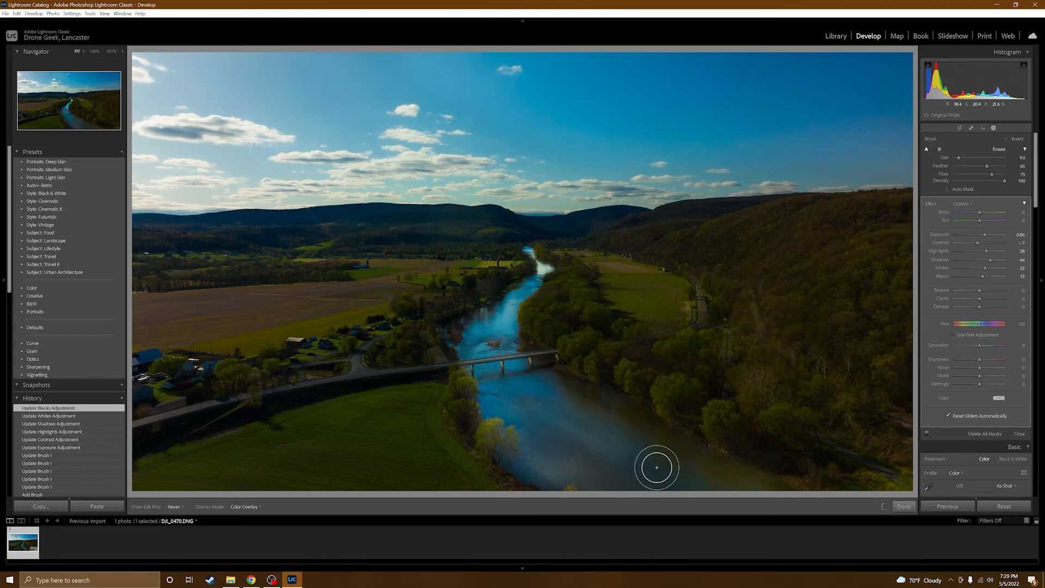
mouse_move(665, 443)
mouse_down()
mouse_move(618, 405)
mouse_move(667, 439)
mouse_move(556, 383)
mouse_move(666, 447)
mouse_move(680, 450)
mouse_move(654, 408)
mouse_move(681, 417)
mouse_move(680, 443)
mouse_move(659, 433)
mouse_move(707, 456)
mouse_move(712, 422)
mouse_move(702, 434)
mouse_move(717, 418)
mouse_move(717, 433)
mouse_move(700, 409)
mouse_move(671, 393)
mouse_move(685, 416)
mouse_move(665, 397)
mouse_move(693, 407)
mouse_move(690, 435)
mouse_move(720, 430)
mouse_move(703, 450)
mouse_move(574, 381)
mouse_move(635, 398)
mouse_move(638, 387)
mouse_move(553, 353)
mouse_move(578, 347)
mouse_move(585, 360)
mouse_move(564, 358)
mouse_move(586, 366)
mouse_move(521, 422)
mouse_move(466, 390)
mouse_move(478, 416)
mouse_move(468, 398)
mouse_move(523, 443)
mouse_move(474, 426)
mouse_move(513, 462)
mouse_move(507, 435)
mouse_move(529, 466)
mouse_move(572, 471)
mouse_up()
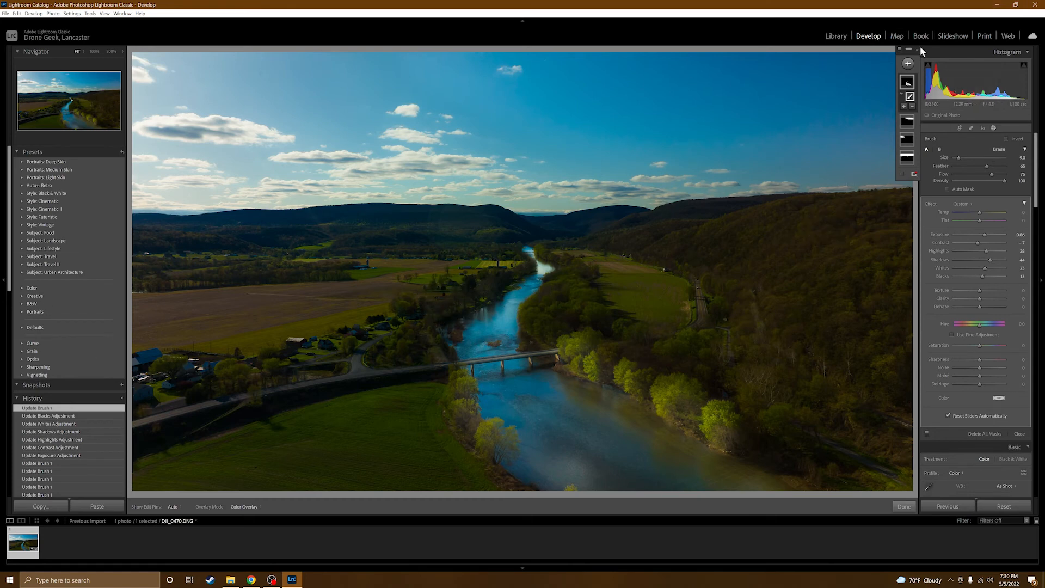
- Add a linear gradient mask rising from the photo's bottom edge into the sky and set its Exposure to 0.77
click(907, 64)
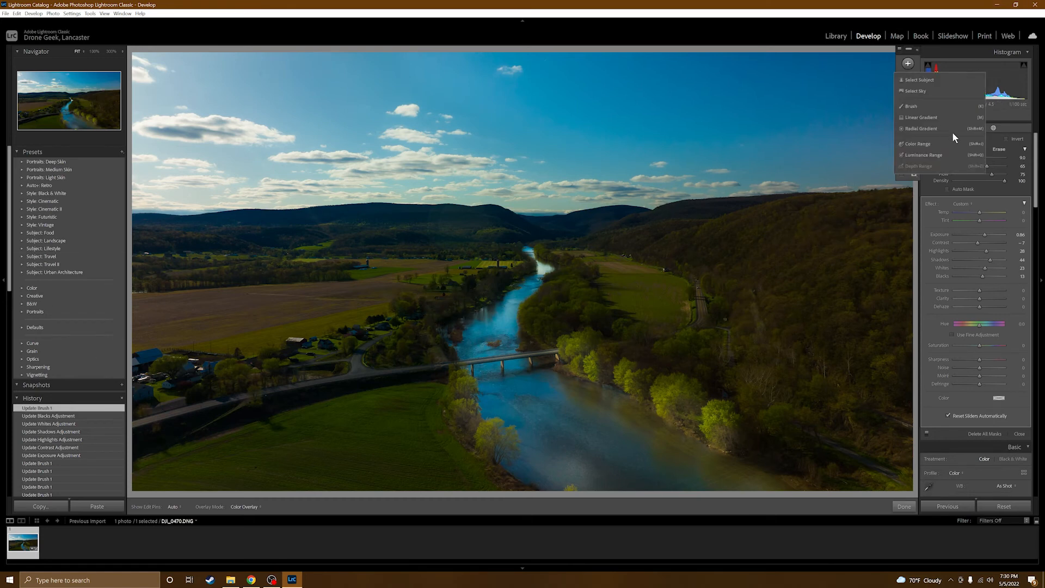
click(925, 116)
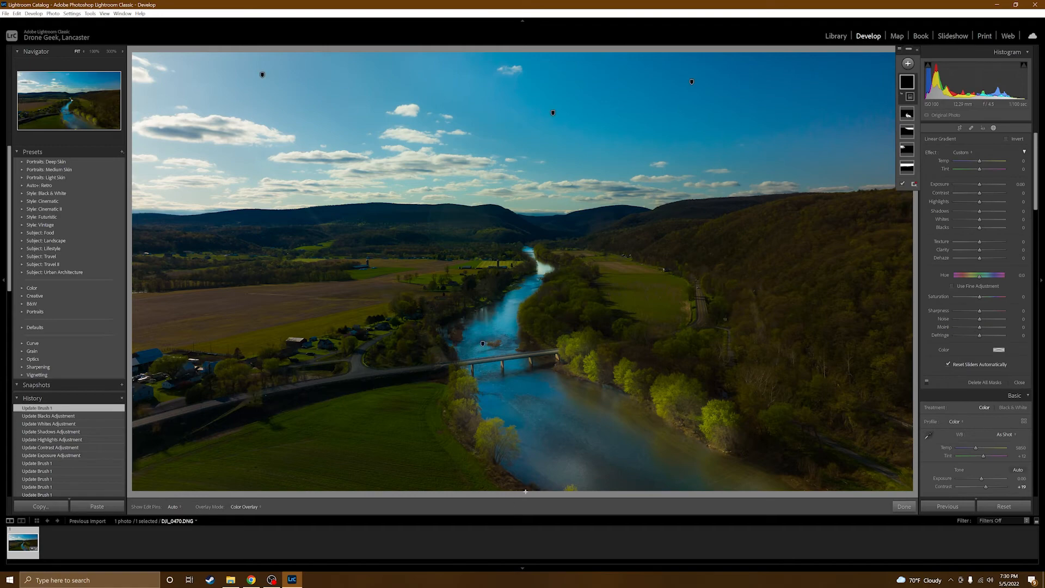
drag(520, 495, 523, 91)
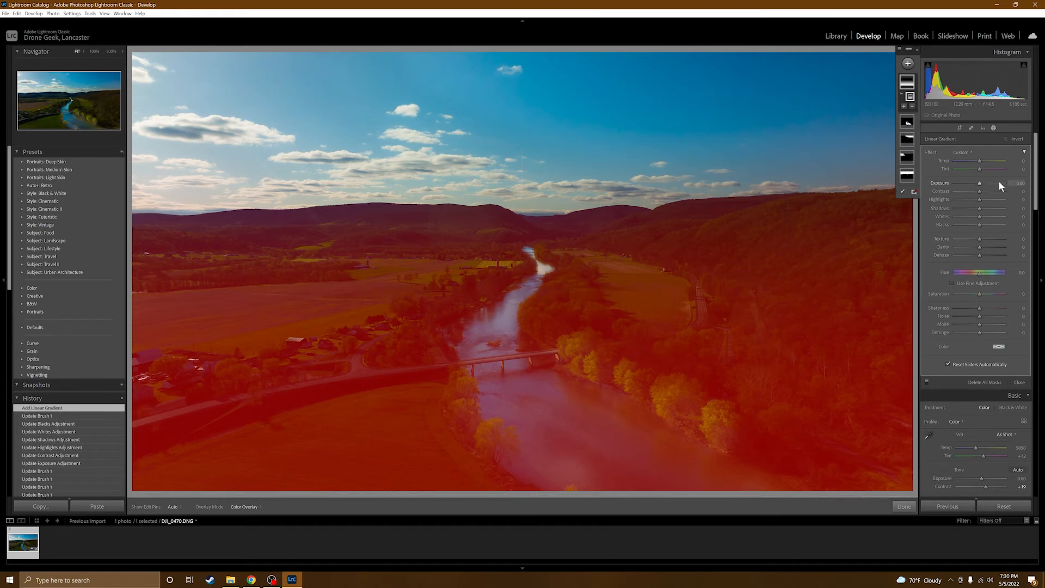
drag(979, 182, 983, 179)
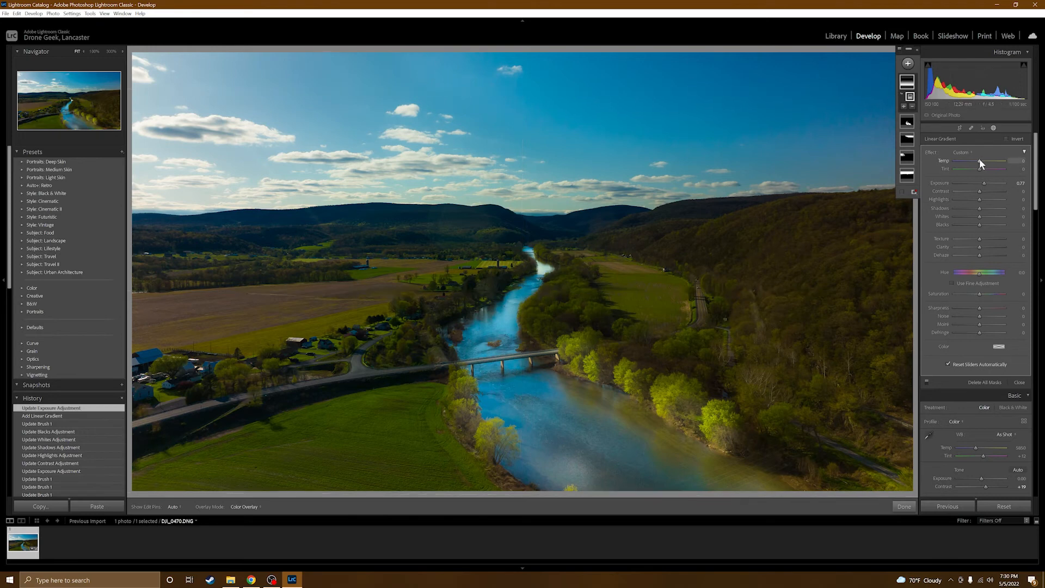
- Set the linear gradient's Temp to −10, Shadows to 26 and Highlights to 10, and slightly raise Texture, Clarity and Dehaze
drag(978, 160, 976, 160)
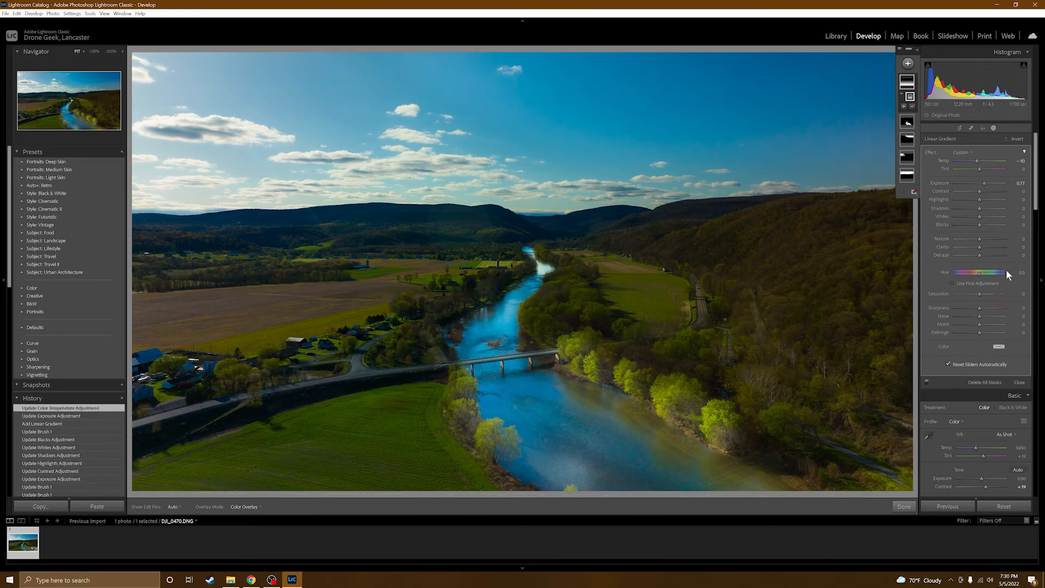
drag(980, 208, 987, 207)
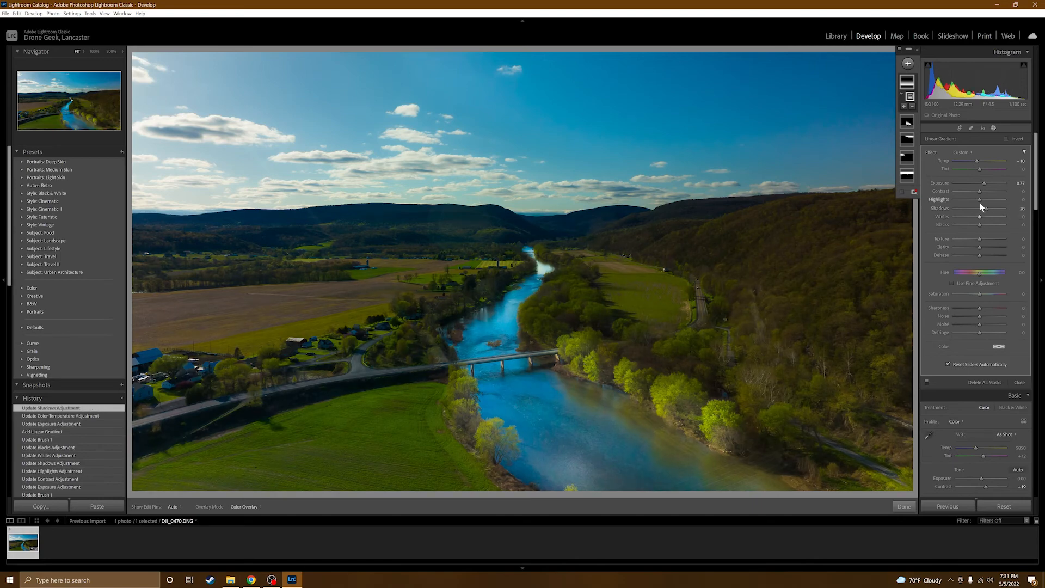
mouse_move(982, 210)
mouse_down()
mouse_move(966, 208)
mouse_move(984, 208)
mouse_up()
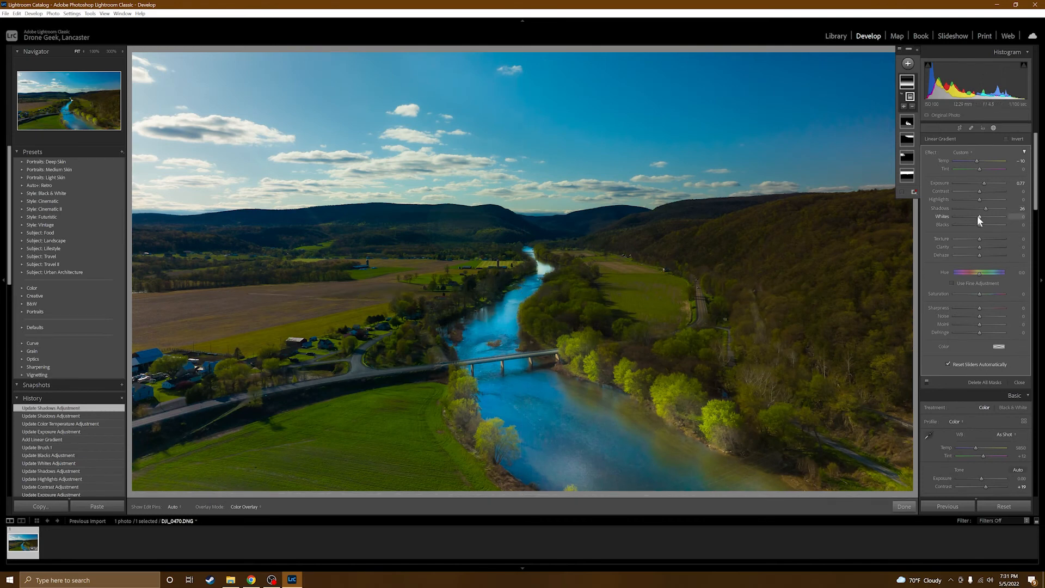
drag(978, 200, 980, 200)
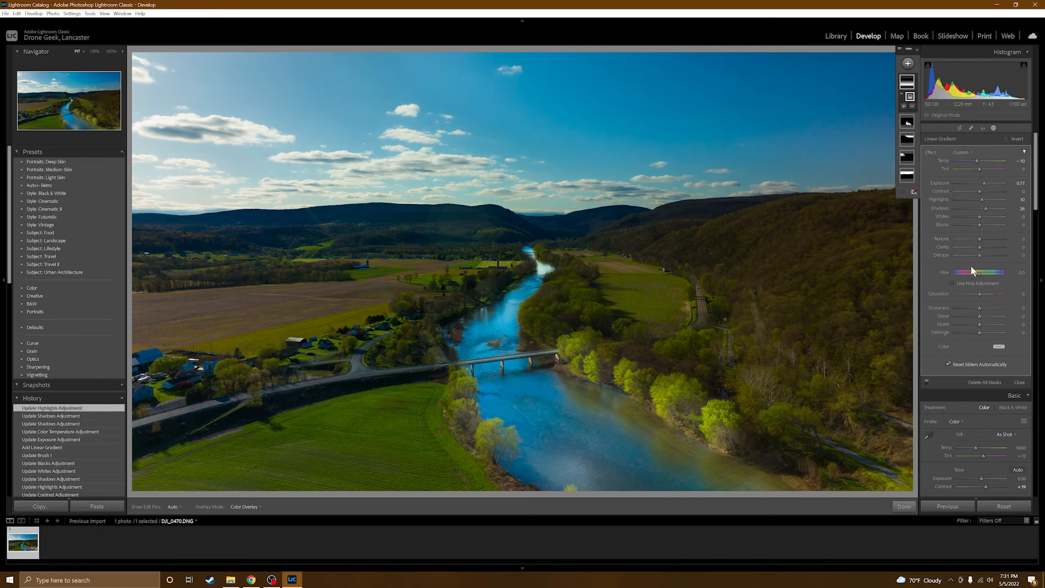
drag(980, 247, 980, 253)
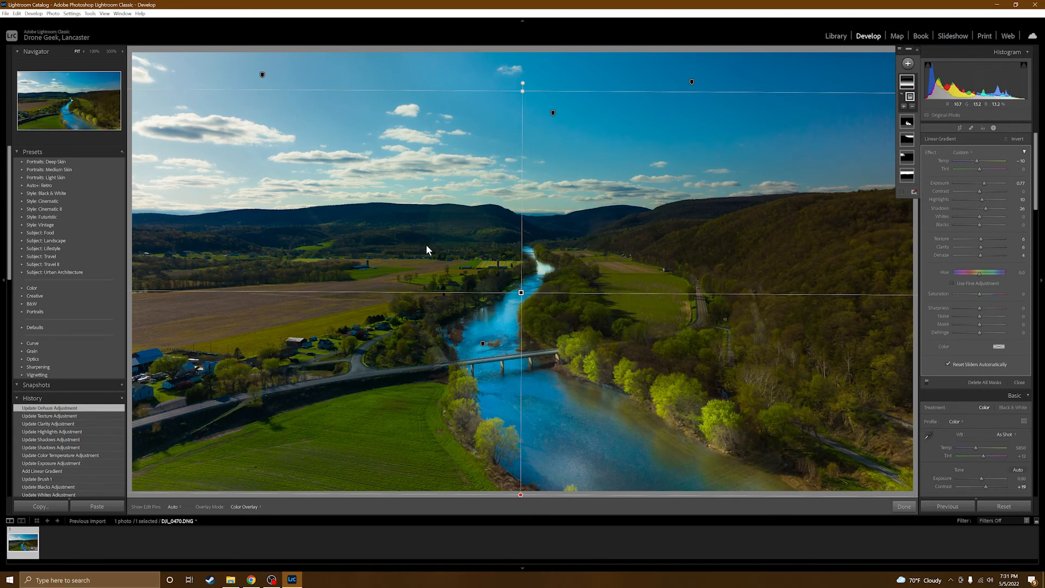
- Reselect the river mask and erase it from the overbright trees along the right bank with a size 16.0 eraser
click(906, 124)
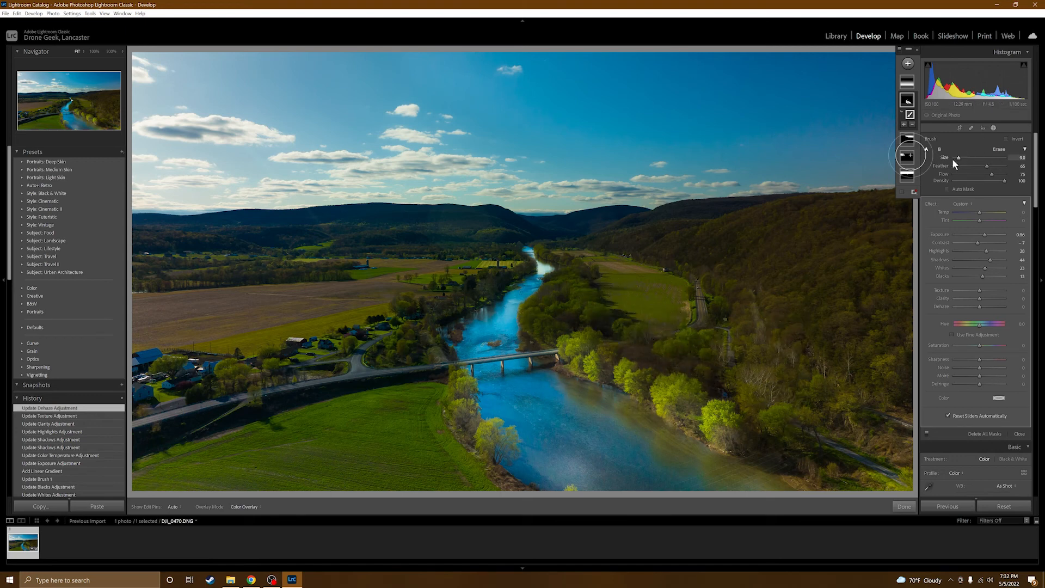
click(997, 149)
key(h)
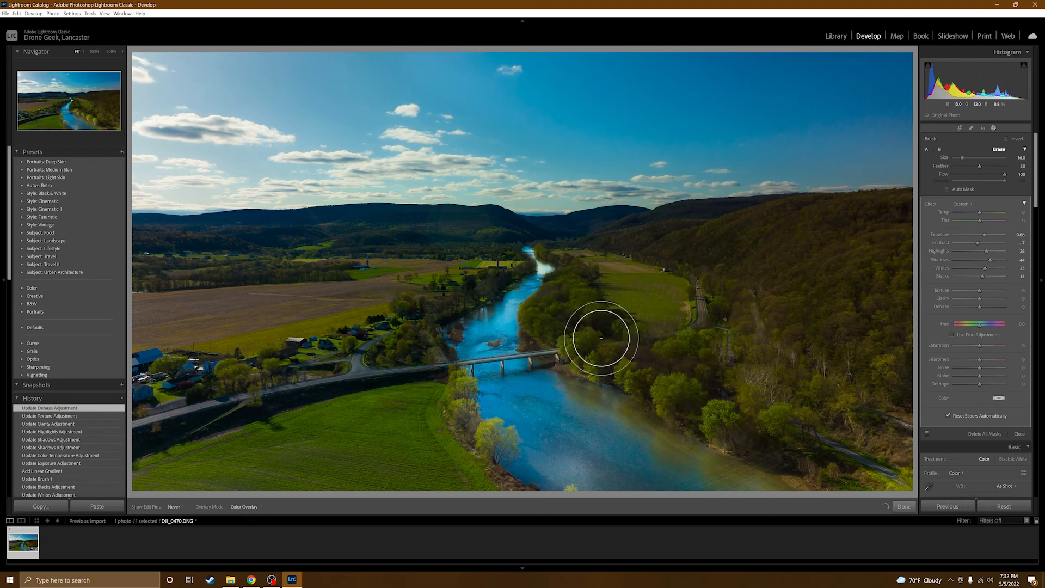
drag(728, 407, 728, 311)
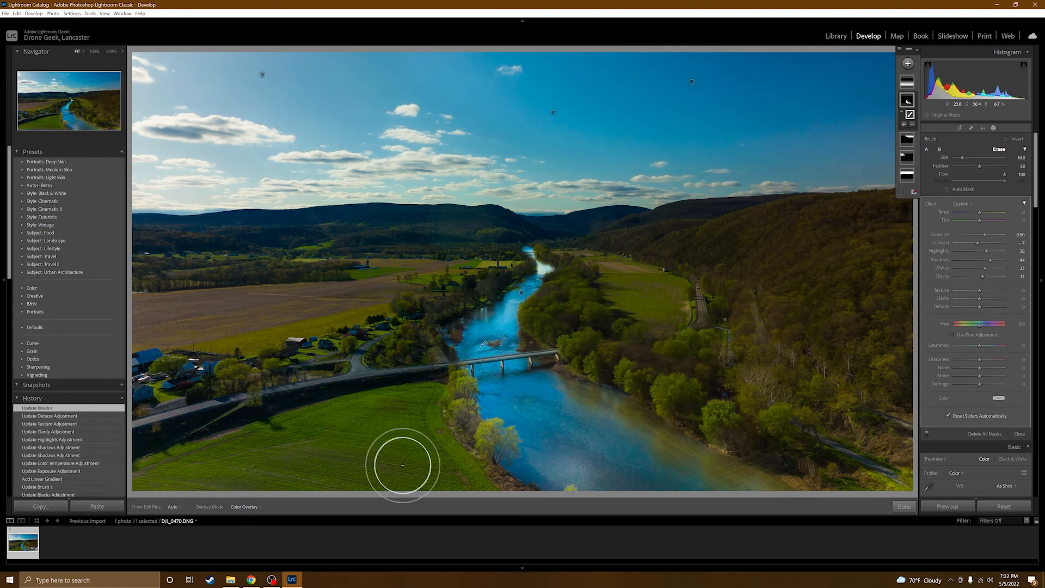
- Try to erase the river mask from the trees on the near left bank with a smaller eraser, and undo the stroke
scroll(460, 447, down, 8)
mouse_move(492, 435)
mouse_down()
mouse_move(483, 438)
mouse_move(494, 435)
mouse_up()
key(ctrl+z)
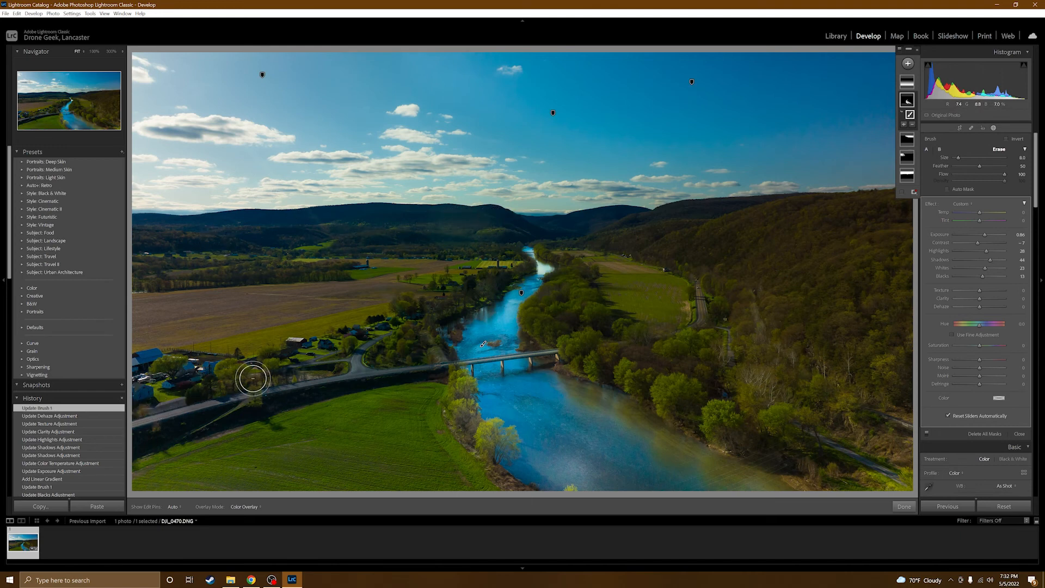
- Brush a new mask over the village, road and trees left of the river and set its Shadows to 64 and Temp to 20
click(907, 63)
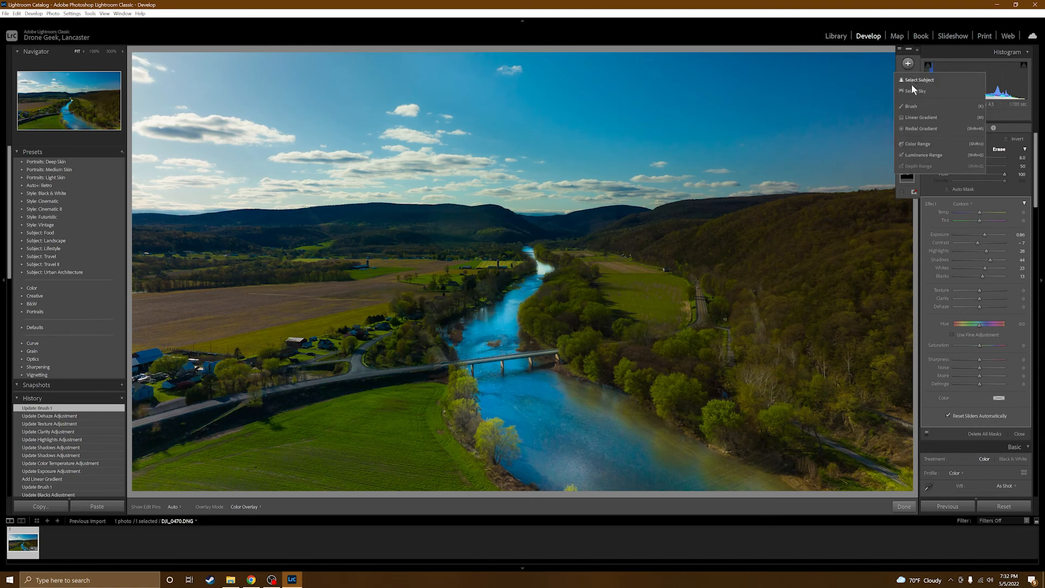
click(912, 106)
mouse_move(162, 389)
mouse_down()
mouse_move(149, 369)
mouse_move(212, 379)
mouse_move(187, 402)
mouse_move(134, 417)
mouse_move(208, 379)
mouse_move(341, 355)
mouse_move(491, 274)
mouse_move(369, 348)
mouse_move(416, 344)
mouse_move(298, 357)
mouse_move(472, 274)
mouse_move(293, 355)
mouse_move(130, 370)
mouse_move(192, 369)
mouse_move(149, 390)
mouse_move(174, 398)
mouse_move(327, 367)
mouse_move(130, 436)
mouse_move(245, 392)
mouse_move(408, 347)
mouse_up()
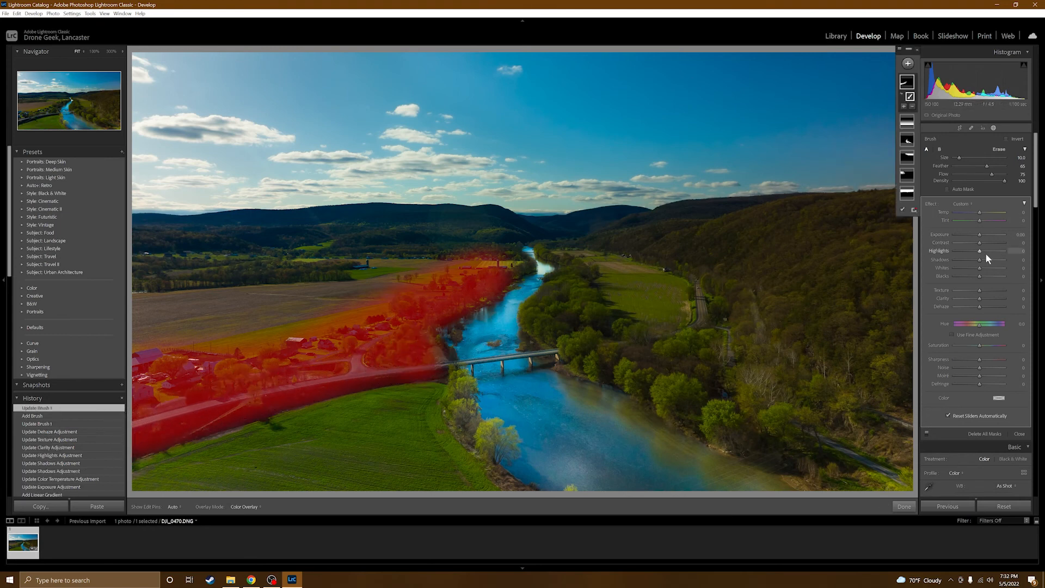
drag(984, 259, 987, 260)
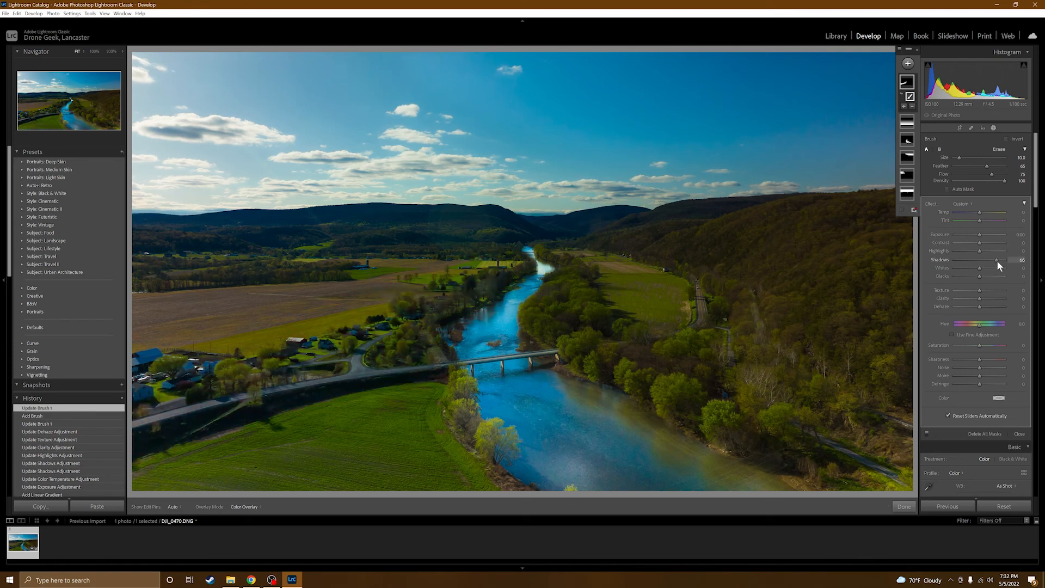
drag(994, 260, 994, 260)
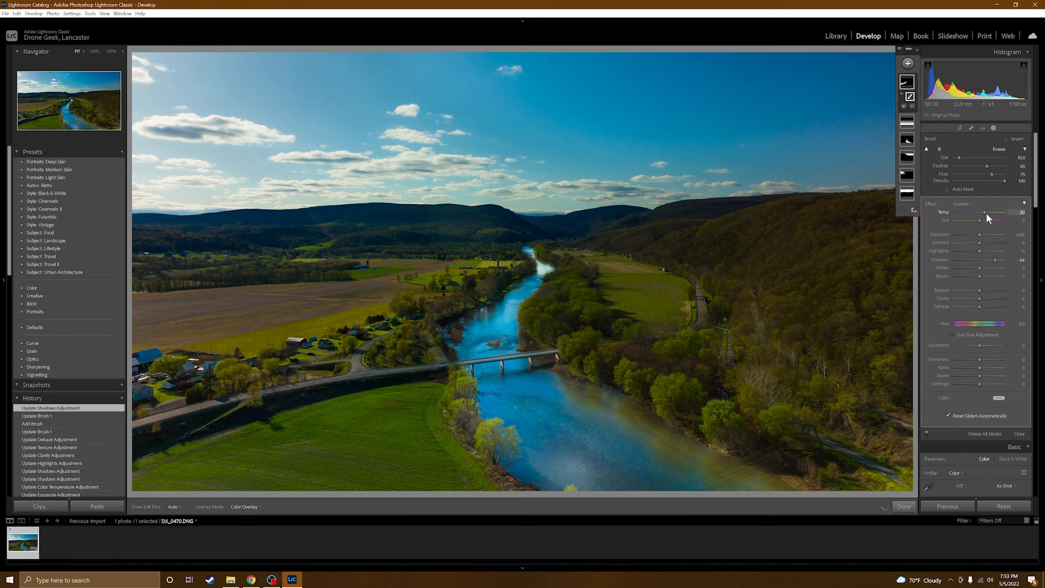
drag(986, 212, 986, 213)
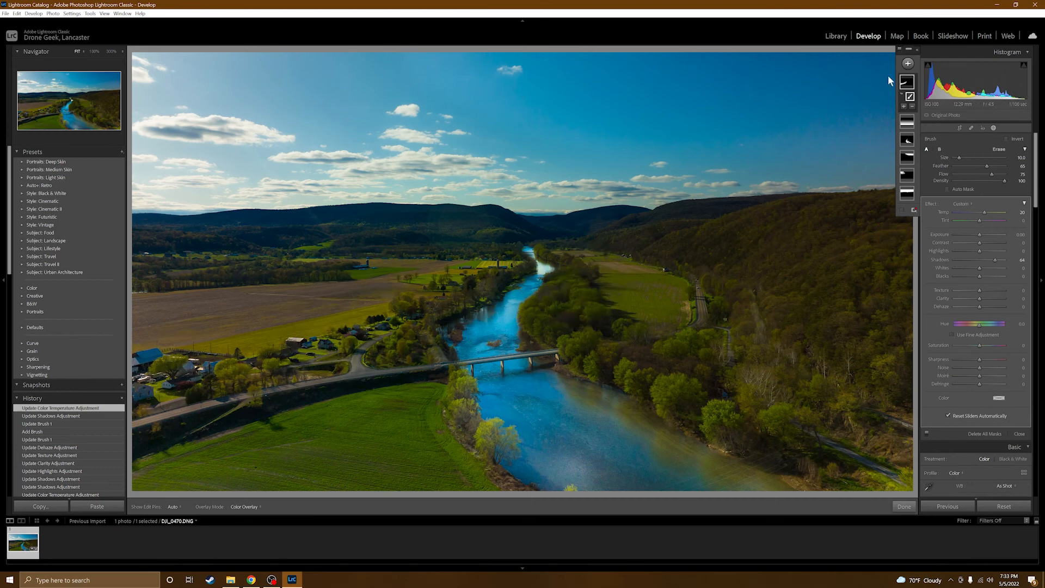
- Brush a new mask over the distant hills along the horizon, reducing the brush size to 2.0 for the far end
click(909, 63)
click(908, 91)
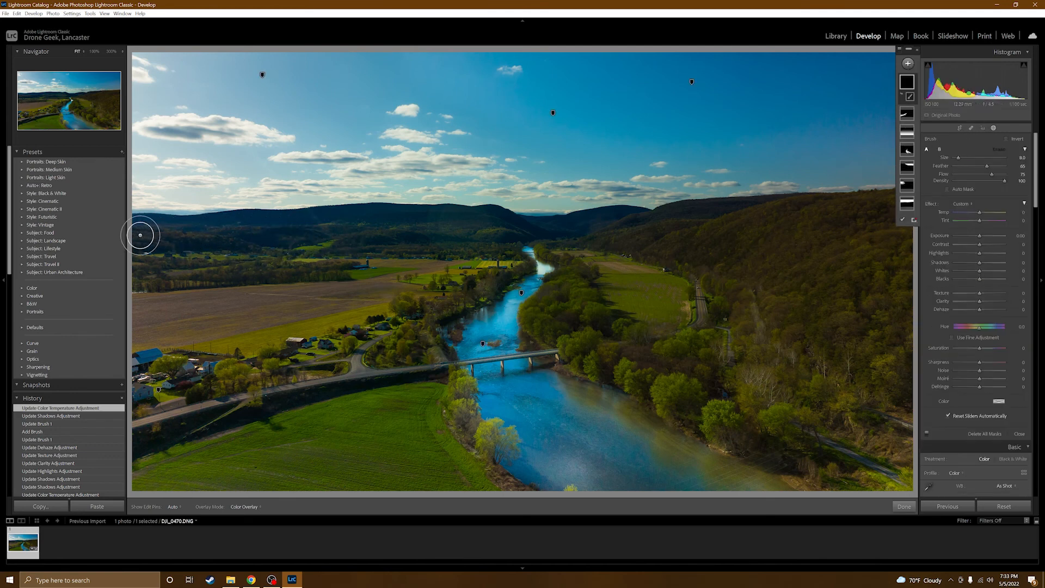
mouse_move(140, 228)
mouse_down()
mouse_move(408, 221)
mouse_move(553, 230)
mouse_move(645, 213)
mouse_move(601, 217)
mouse_move(635, 209)
mouse_up()
scroll(625, 215, down, 2)
key(h)
scroll(633, 211, down, 2)
click(634, 210)
scroll(634, 210, up, 1)
drag(631, 212, 648, 212)
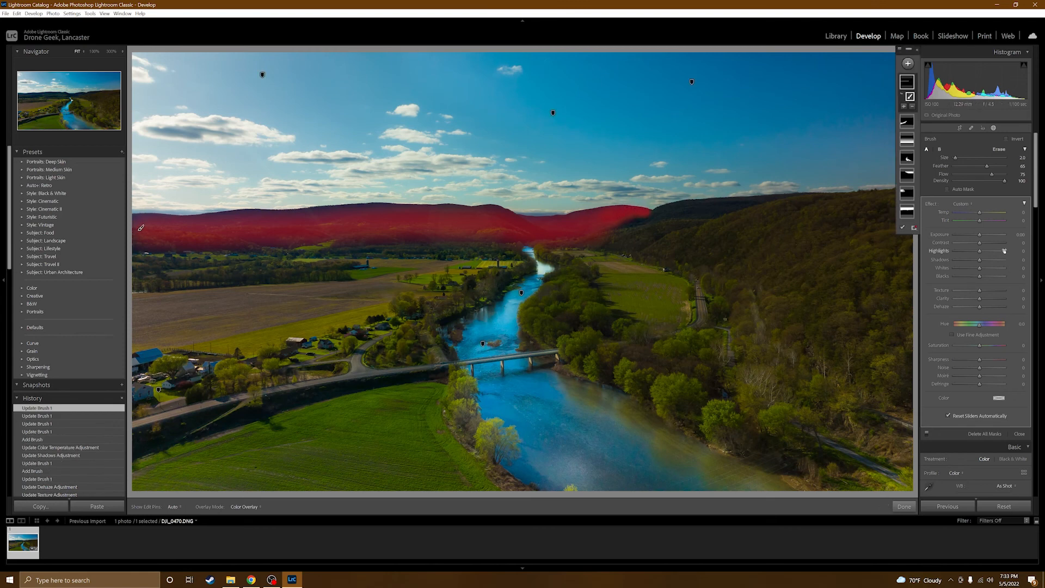
- Set the distant-hills mask's Shadows to 46, Contrast to 12, Exposure to 0.24, Highlights to 37 and Temp to 20
mouse_move(979, 259)
mouse_down()
mouse_move(1002, 260)
mouse_move(993, 260)
mouse_up()
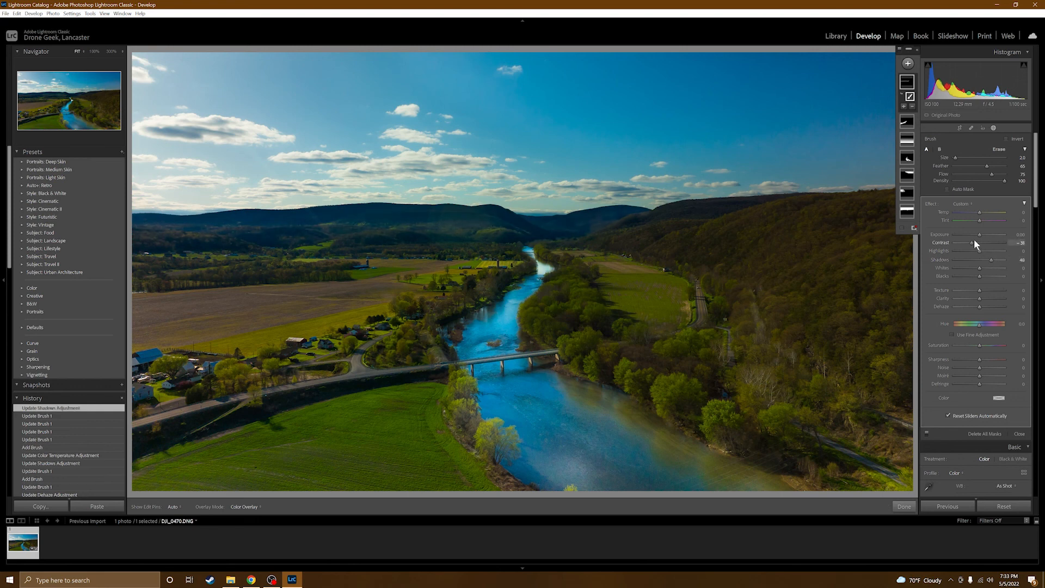
drag(983, 239, 980, 234)
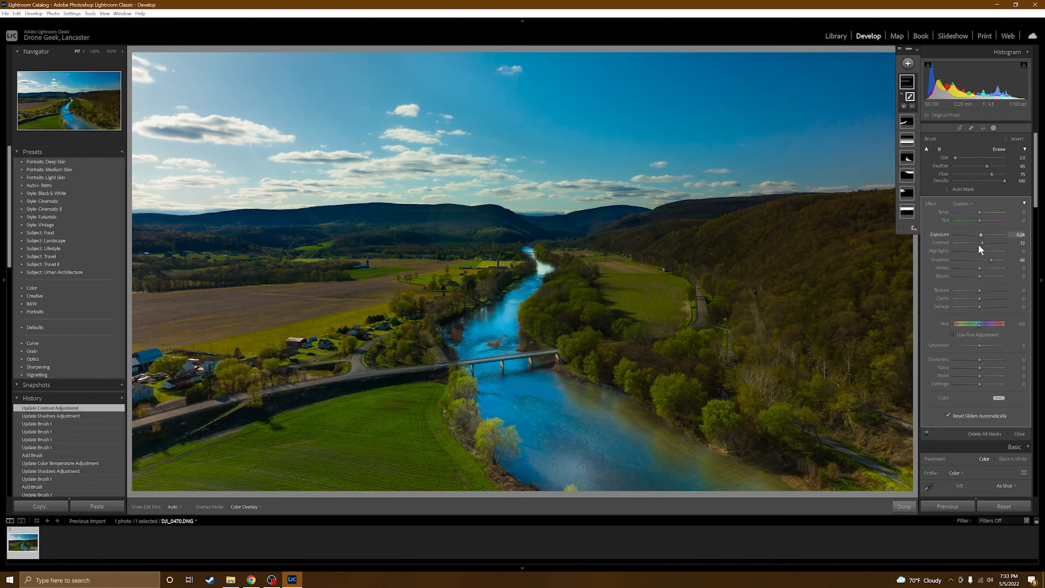
drag(988, 251, 987, 251)
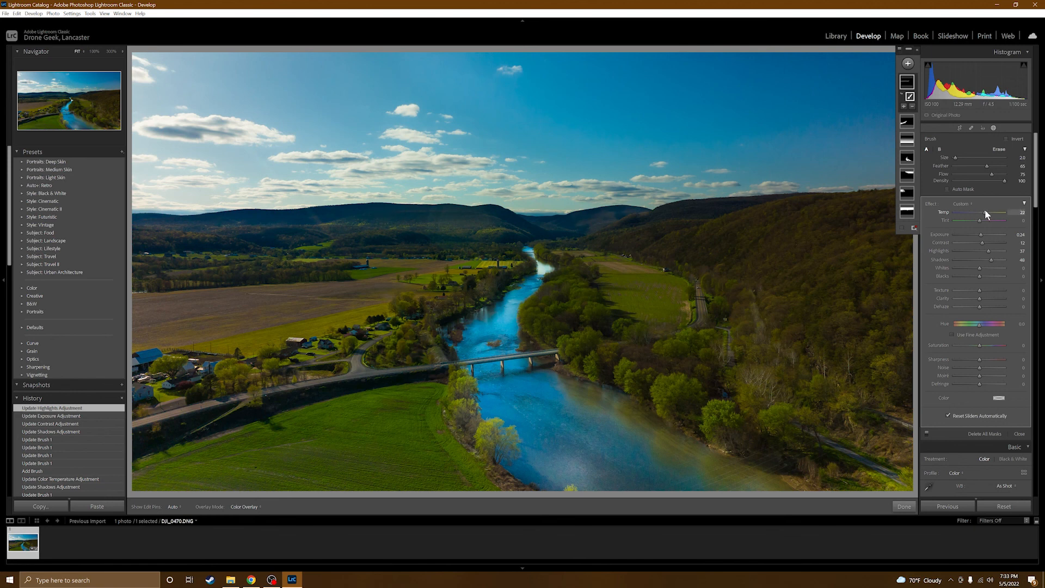
drag(984, 211, 985, 212)
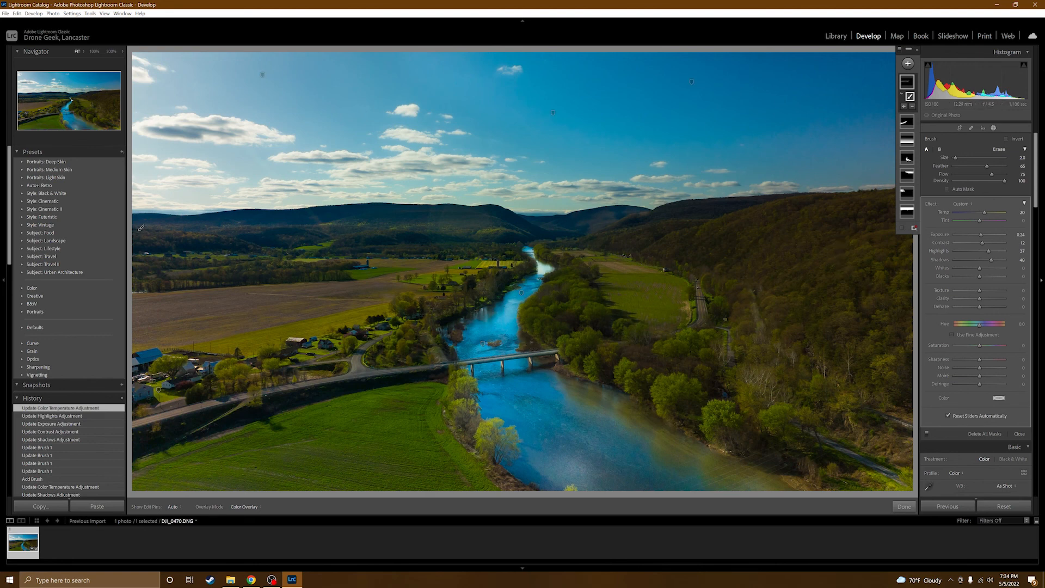
- Close masking and compare the edit with the original in the Before/After Left/Right view and the Left/Right Split view
click(997, 130)
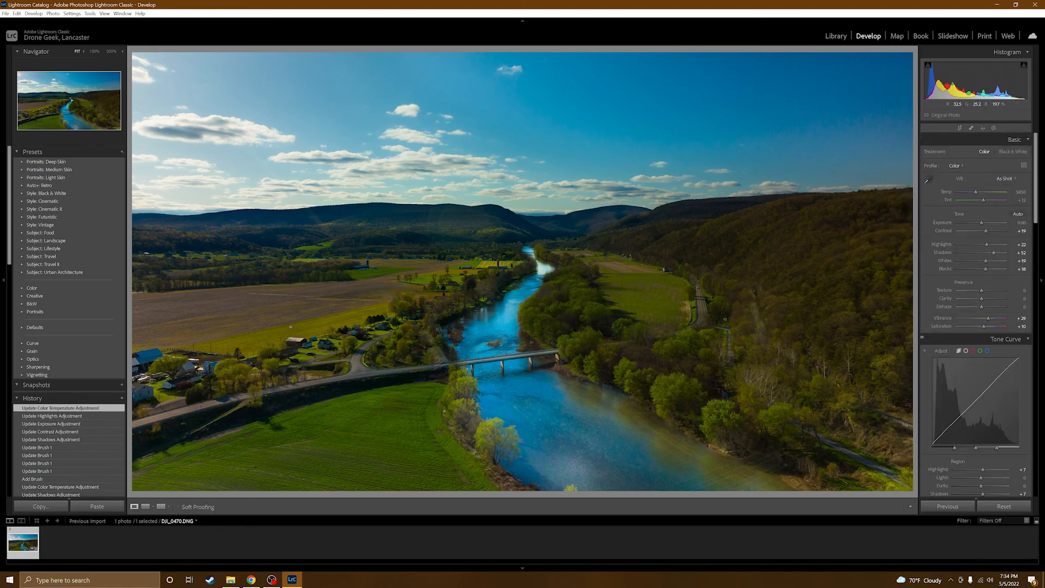
click(168, 506)
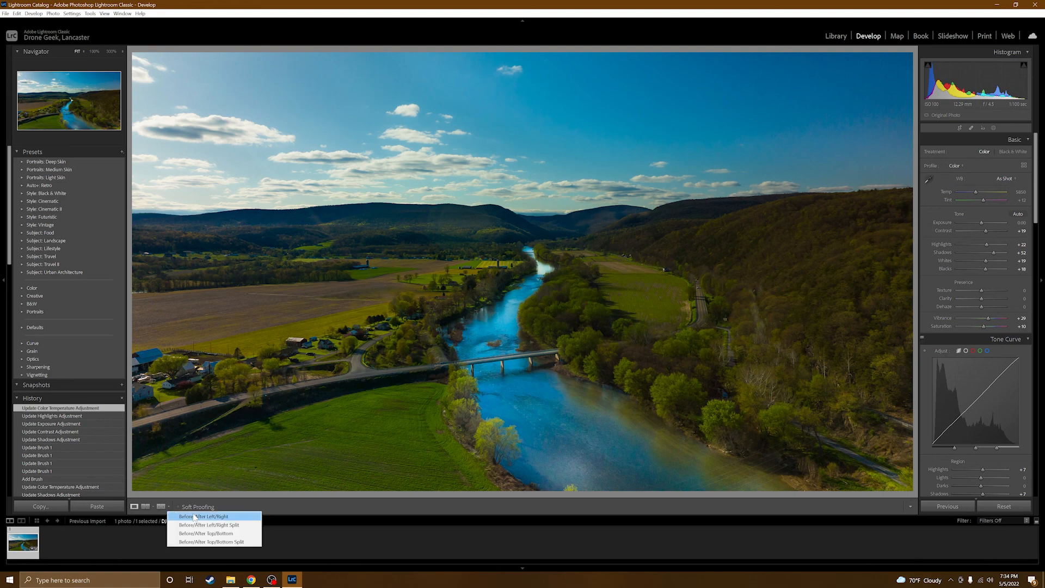
click(195, 516)
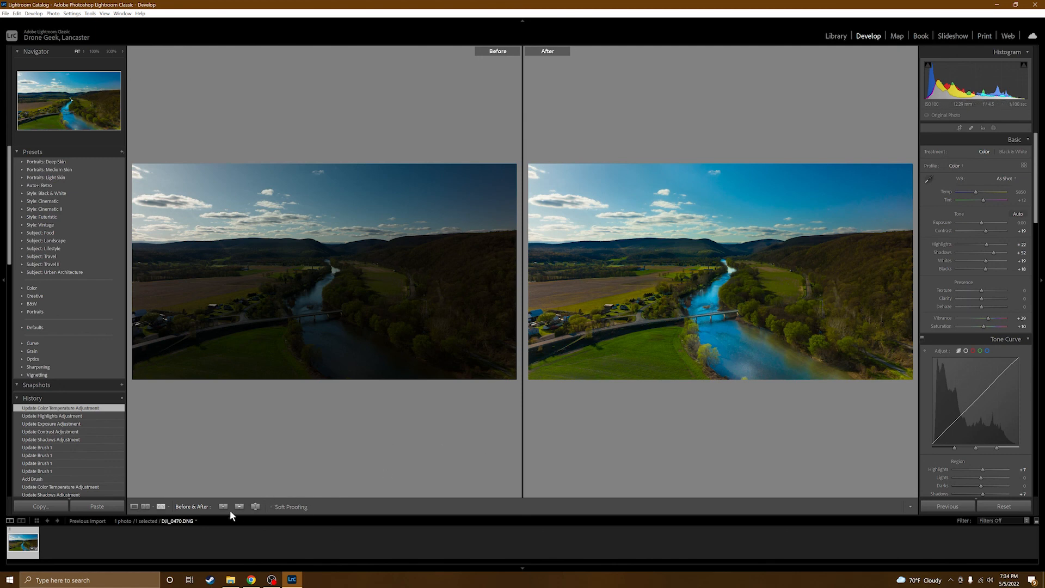
click(169, 507)
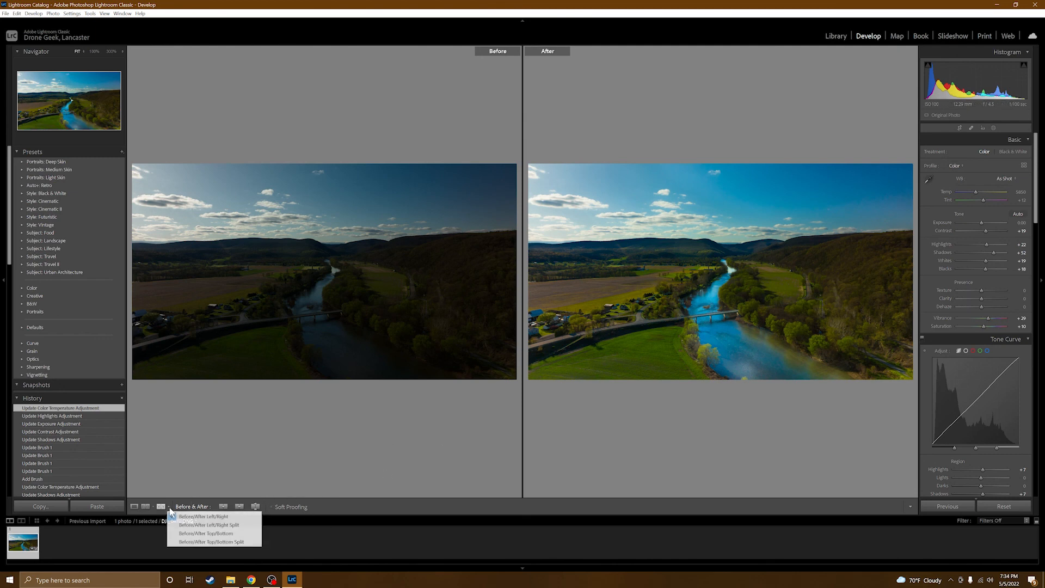
click(206, 525)
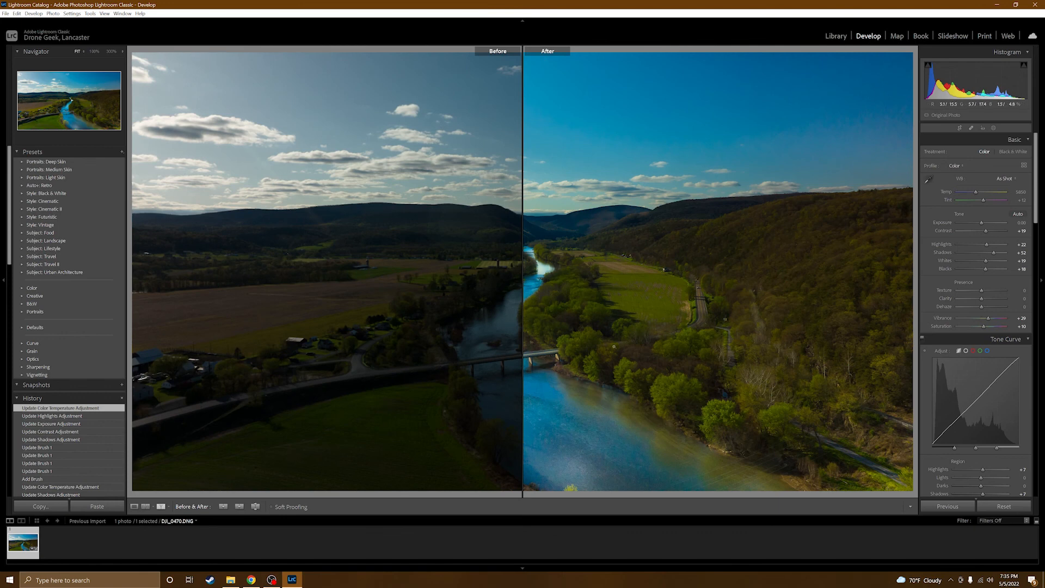